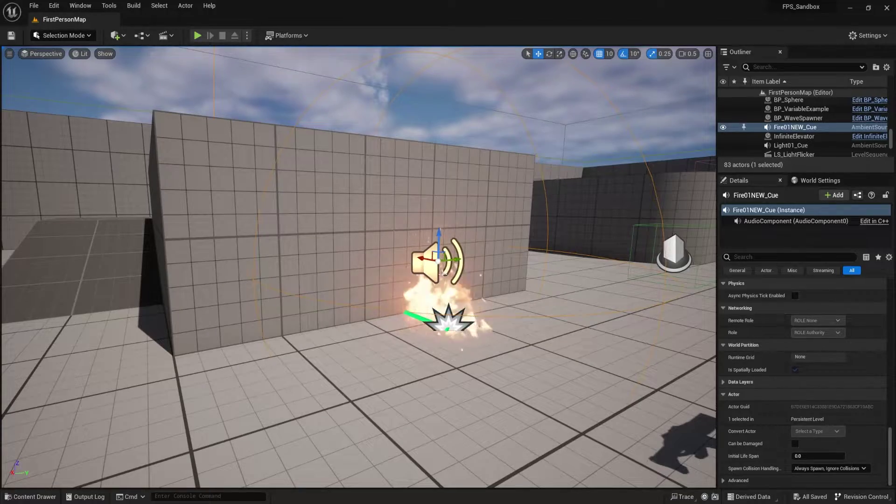
Examine the Fire01NEW_Cue ambient sound and the fire effect from several distances in the level.
right_drag(447, 273, 392, 276)
key(d)
key(w)
alt+drag(443, 281, 392, 285)
key(a)
right_drag(392, 285, 579, 245)
key(w)
key(a)
alt+drag(299, 283, 217, 283)
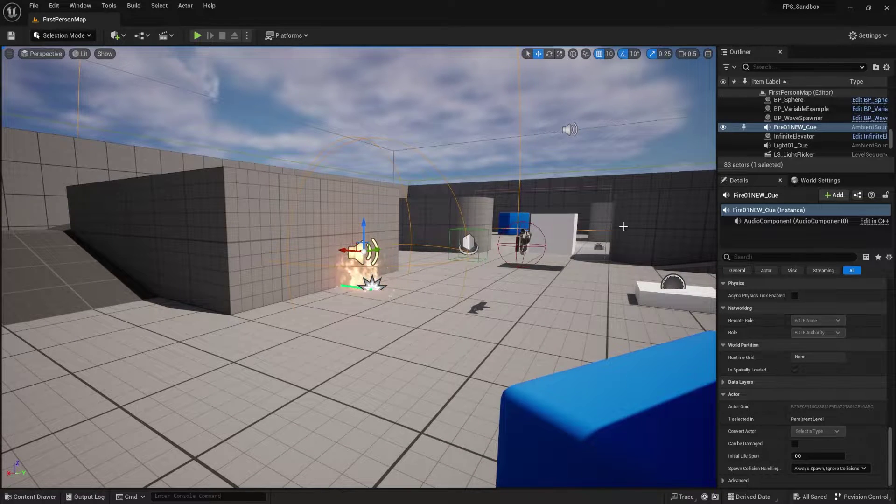
mouse_move(217, 282)
alt+mouse_down()
mouse_move(214, 267)
mouse_move(212, 280)
alt+mouse_up()
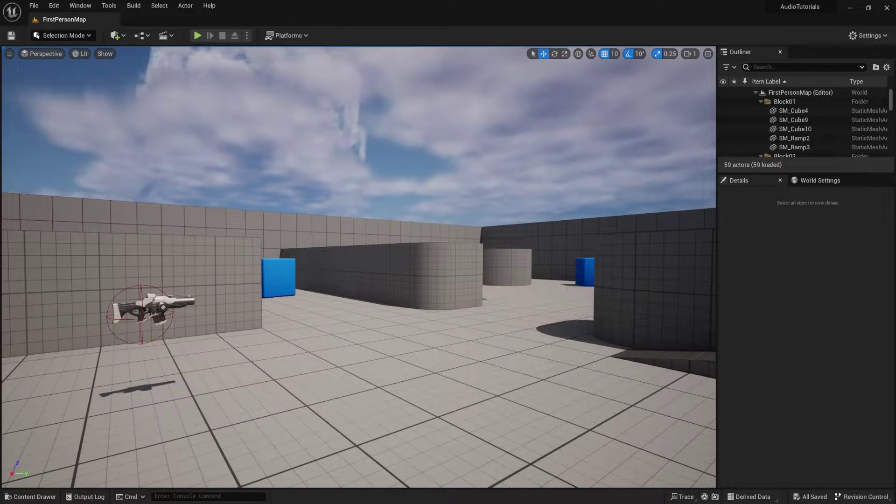
Play-test the AudioTutorials first-person map briefly, stop, and survey its block layout around the rifle pickup.
right_drag(358, 267, 446, 266)
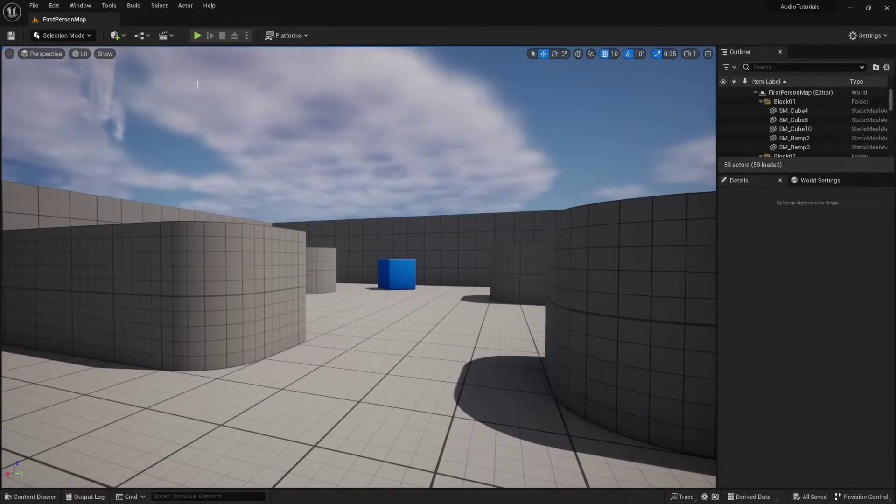
click(197, 36)
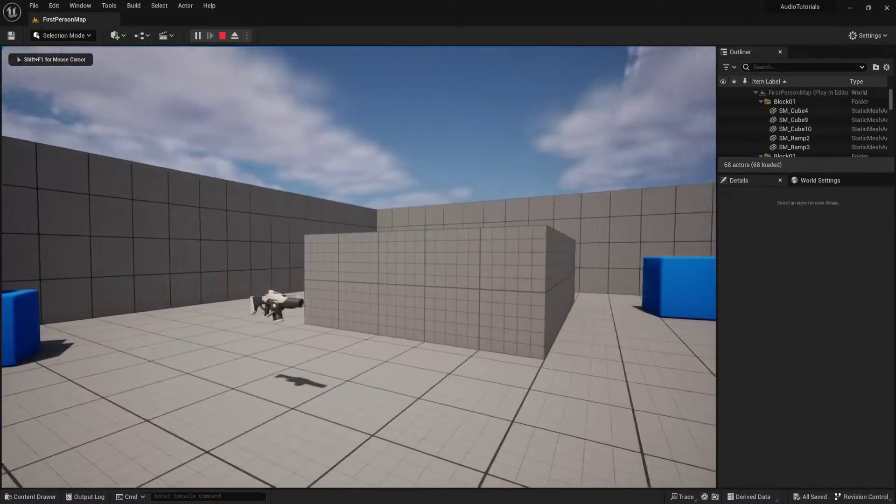
key(Escape)
right_drag(378, 302, 446, 362)
key(s)
right_drag(440, 236, 487, 230)
key(a)
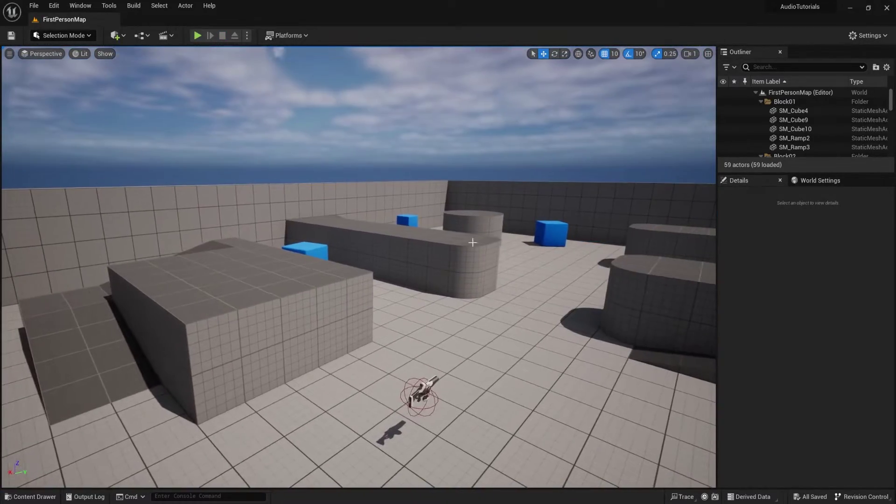
right_drag(367, 318, 261, 326)
key(d)
key(q)
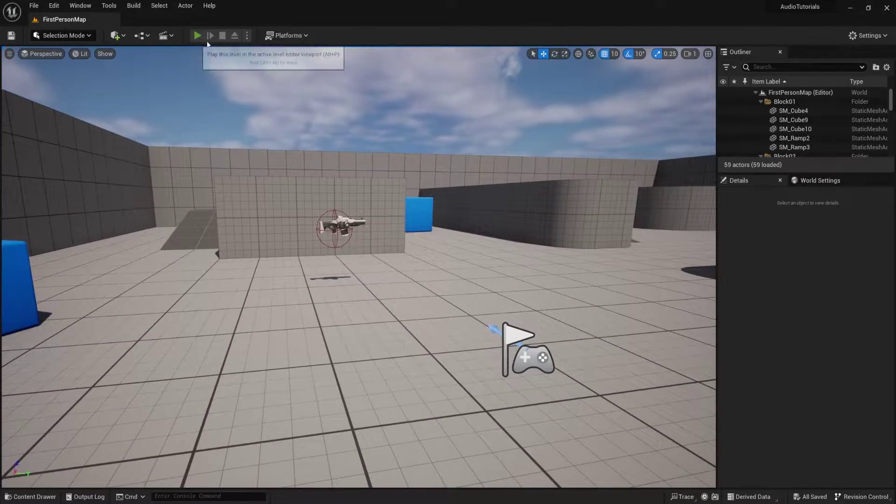
Run the level again, walk around the arena in first person, and stop the session.
click(206, 35)
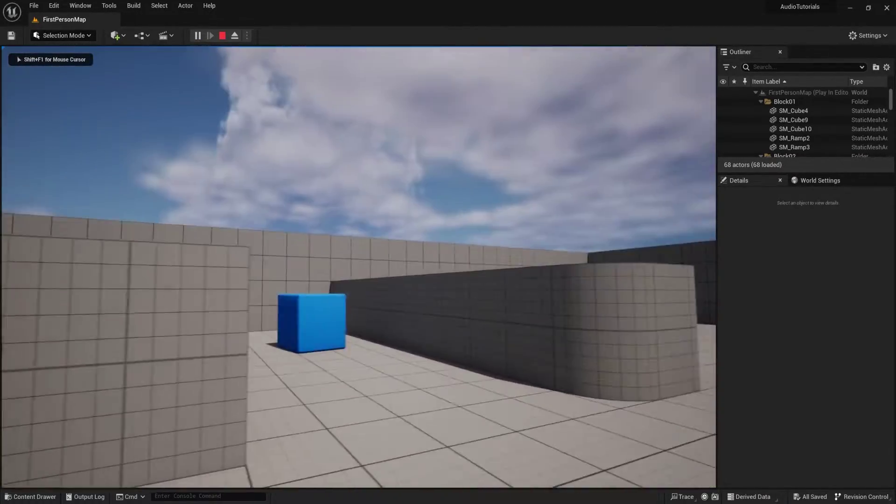
key(d)
key(a)
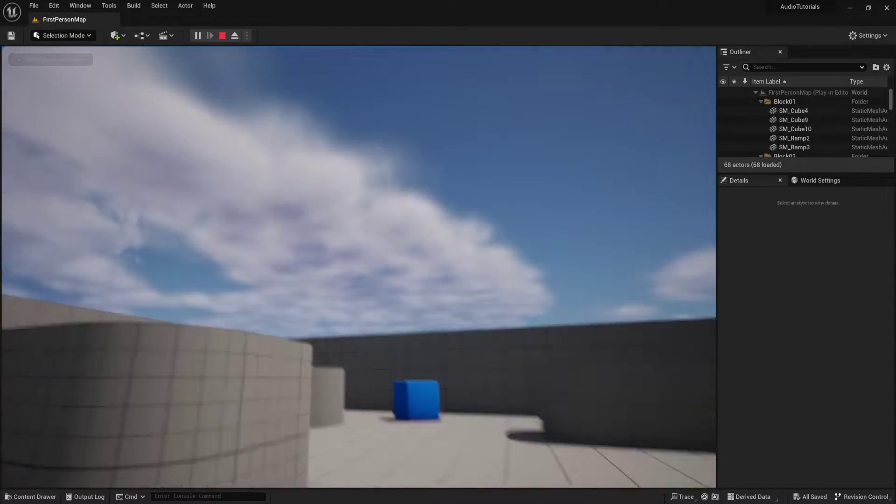
key(w)
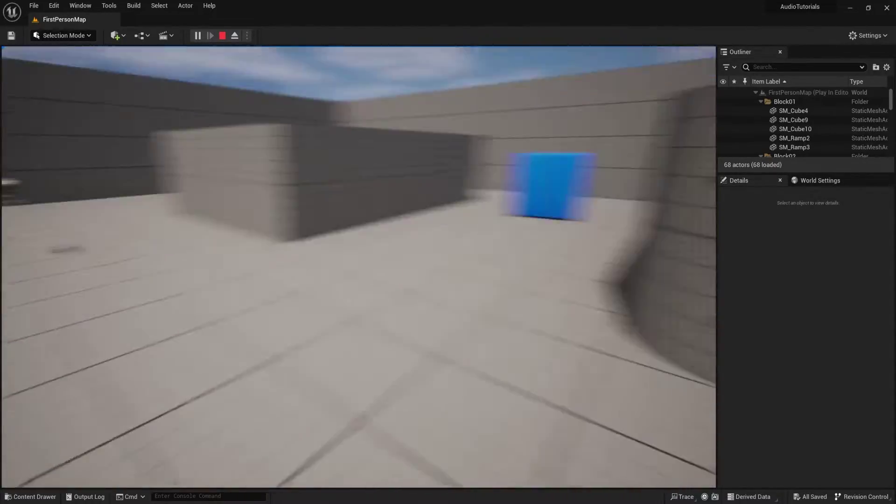
key(Escape)
Place the P_Fire particle system from StarterContent/Particles on the floor in front of the ramp block.
key(ctrl+space)
scroll(80, 413, down, 2)
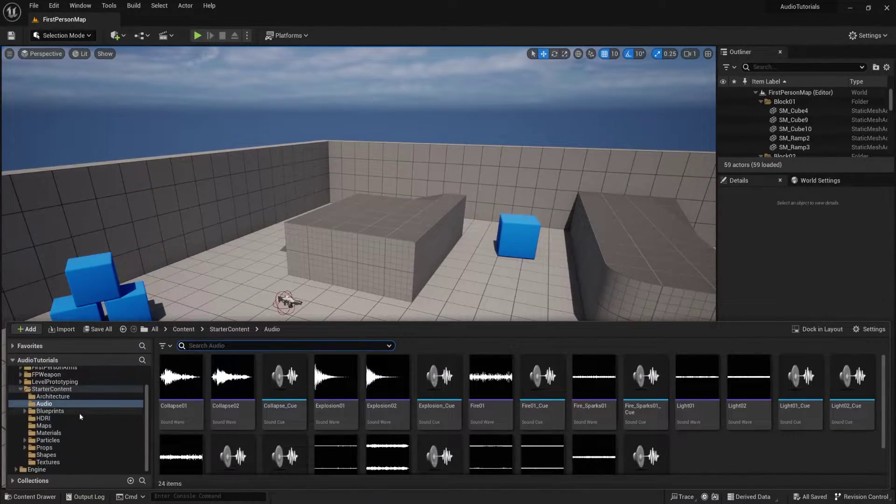
click(47, 440)
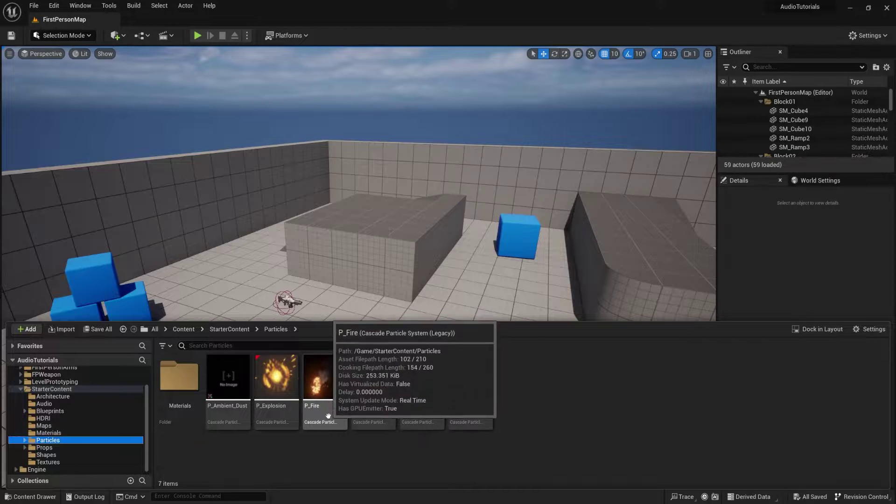
drag(328, 429, 323, 289)
drag(330, 297, 331, 298)
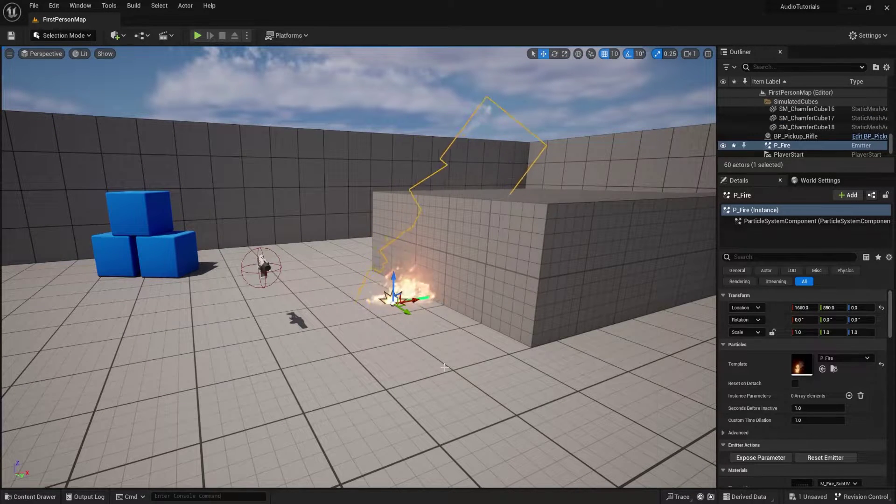
Play-test the level and walk up to the fire effect, then stop the session.
right_drag(443, 373, 518, 383)
key(w)
key(a)
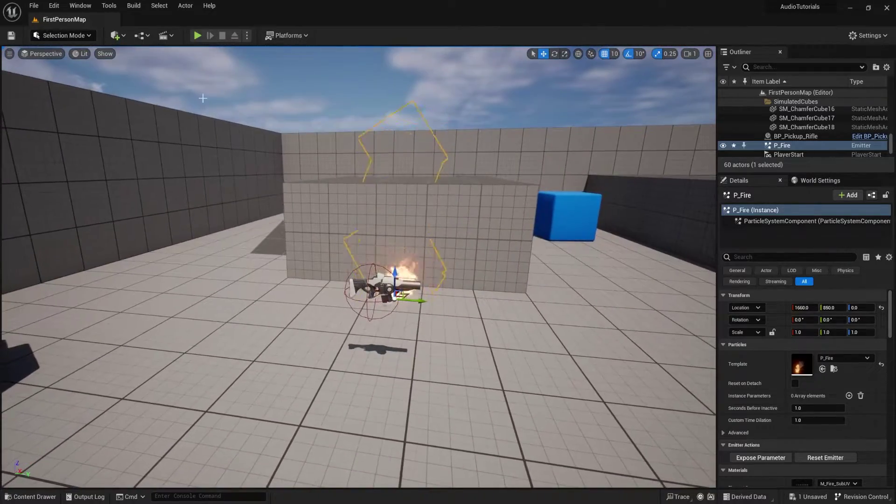
click(198, 35)
key(w)
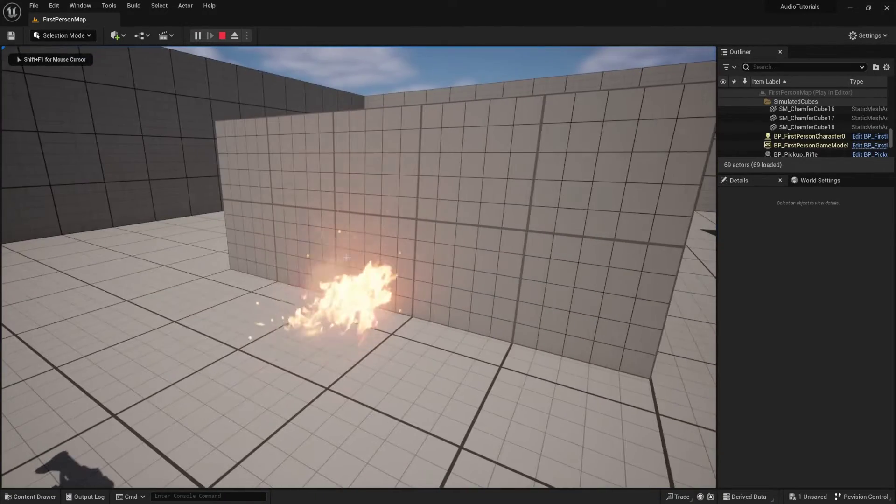
key(Escape)
Open the StarterContent Audio folder and compare the Fire01 sound wave with the Fire01_Cue sound cue.
key(ctrl+space)
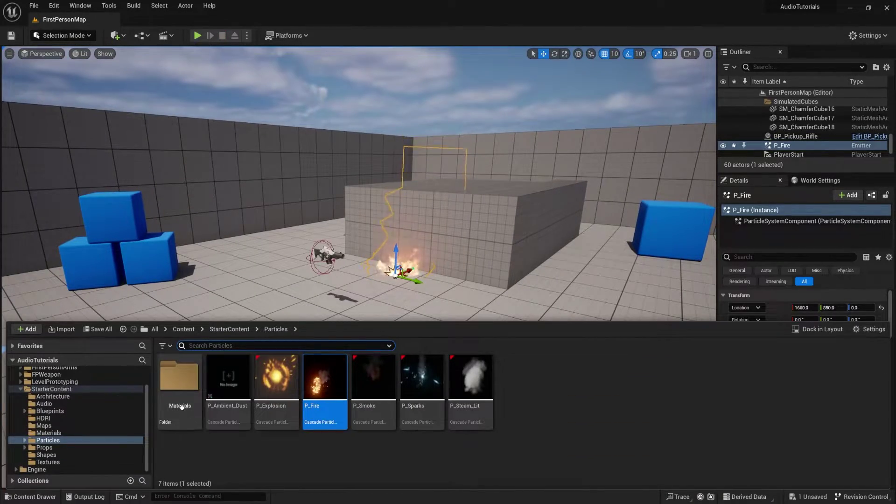
click(69, 404)
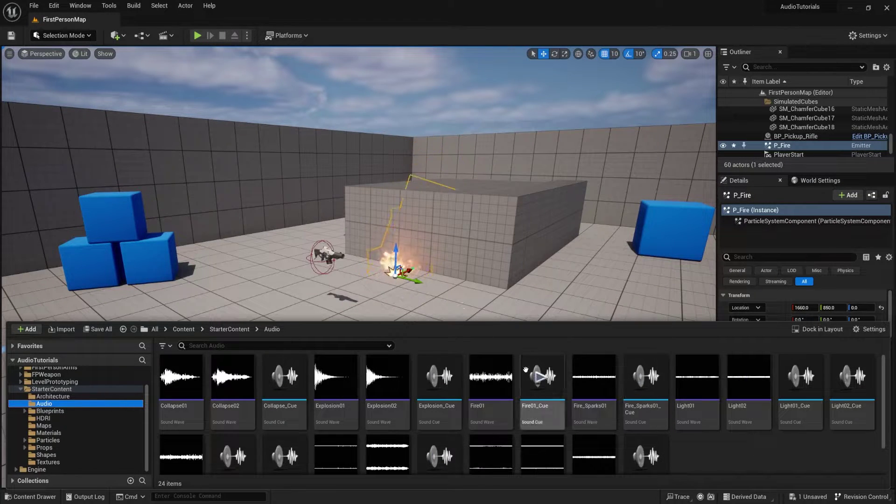
click(505, 406)
click(545, 409)
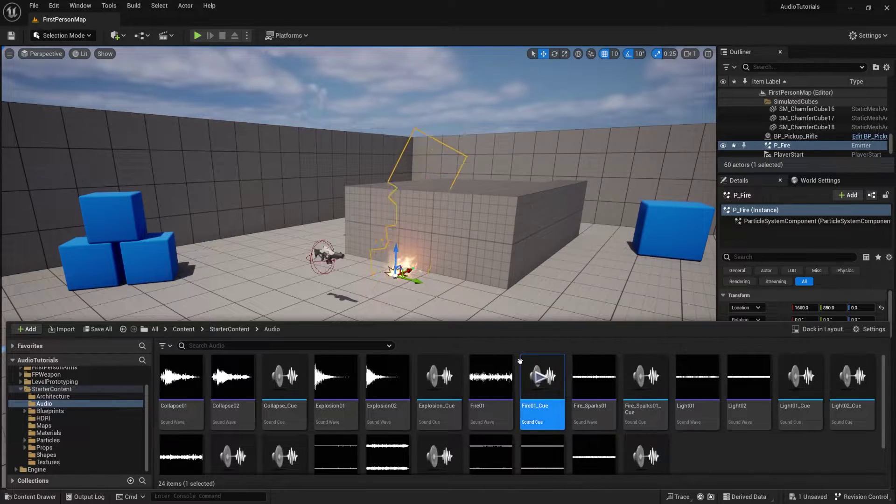
mouse_move(505, 373)
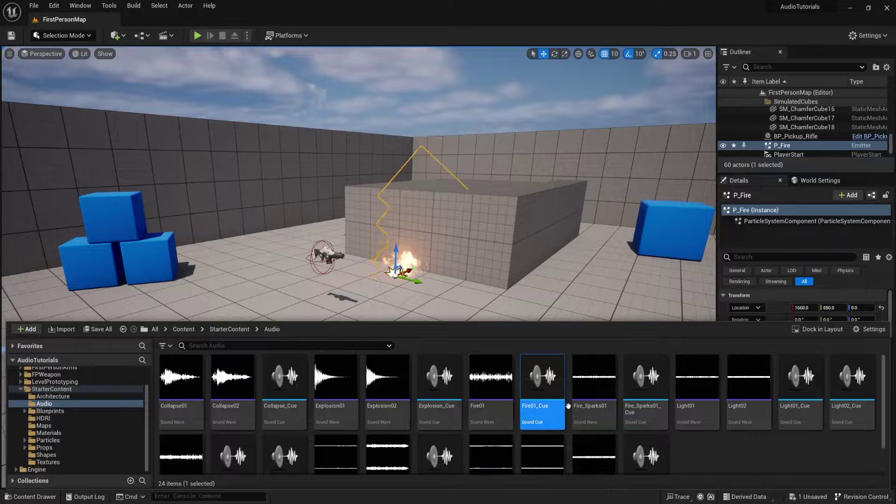
click(756, 454)
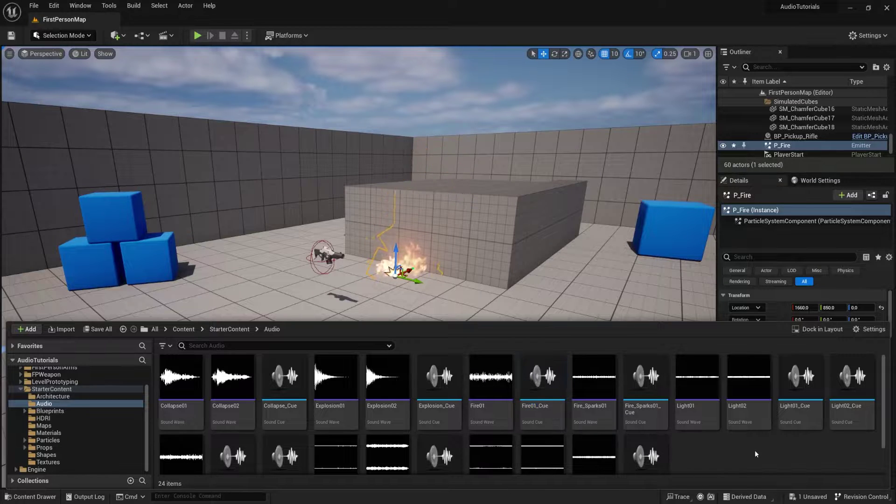
click(553, 406)
click(490, 407)
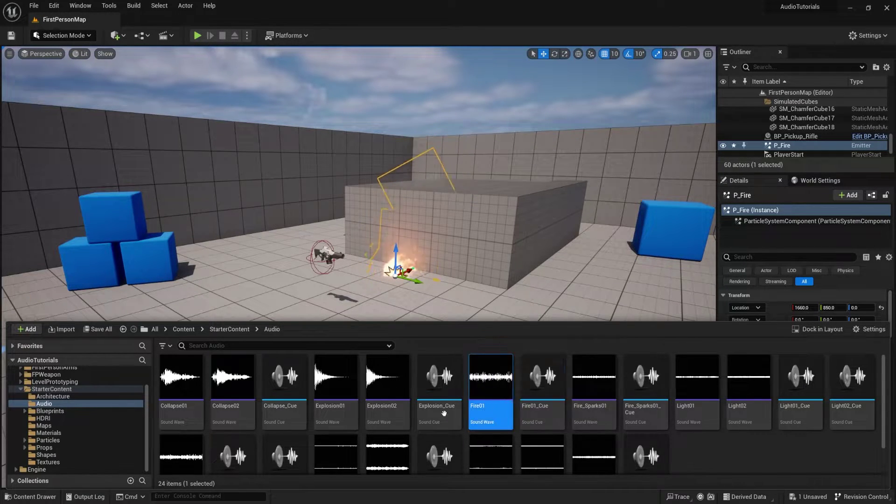
mouse_move(491, 415)
mouse_move(495, 362)
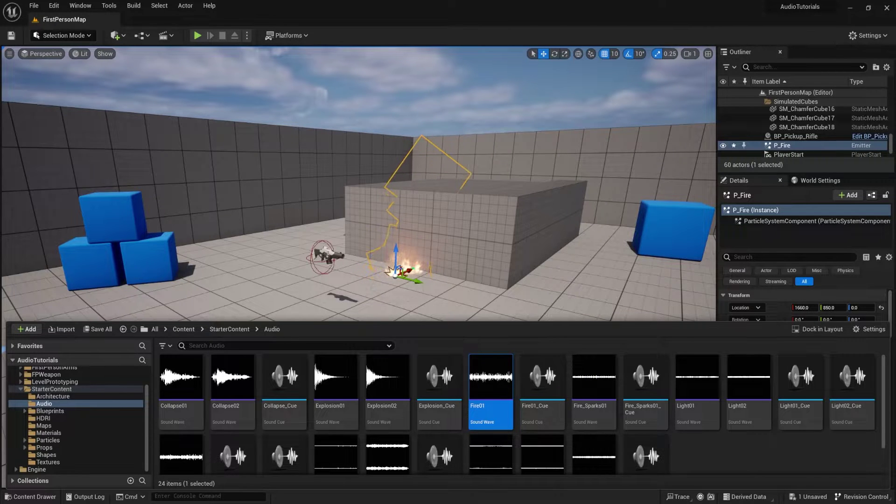
Place the Fire01 sound wave on the floor near the rifle pickup, at about X 1390, Y 690.
right_drag(542, 205, 524, 225)
key(ctrl+space)
drag(498, 406, 304, 243)
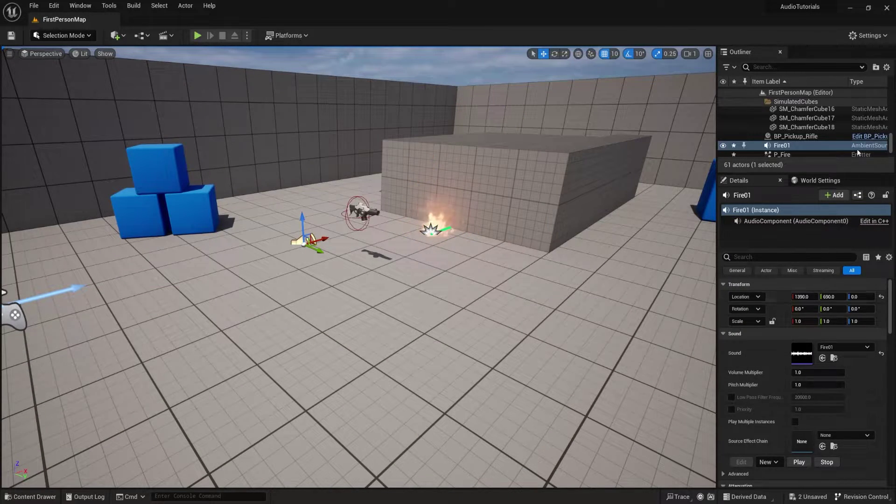
Play-test the level to listen to the placed Fire01 ambient sound, then stop.
mouse_move(481, 322)
right_down()
mouse_move(472, 286)
mouse_move(468, 310)
mouse_move(458, 315)
mouse_move(480, 322)
right_up()
key(w)
key(s)
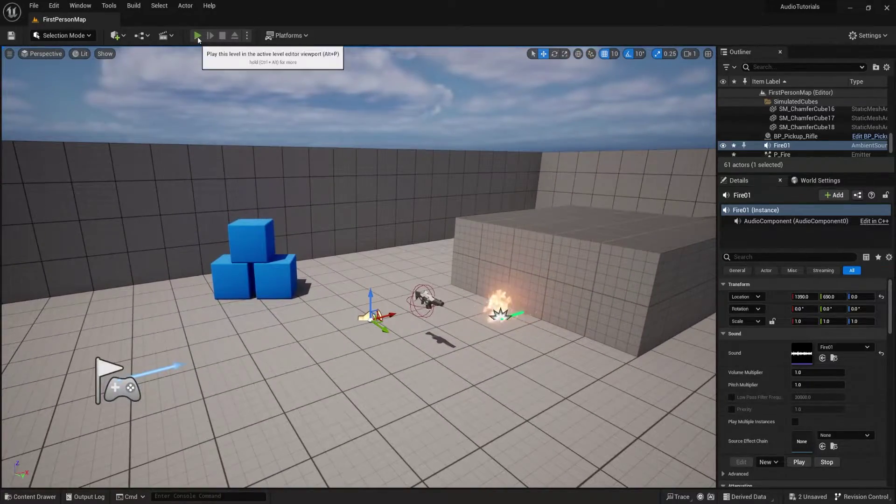
click(197, 36)
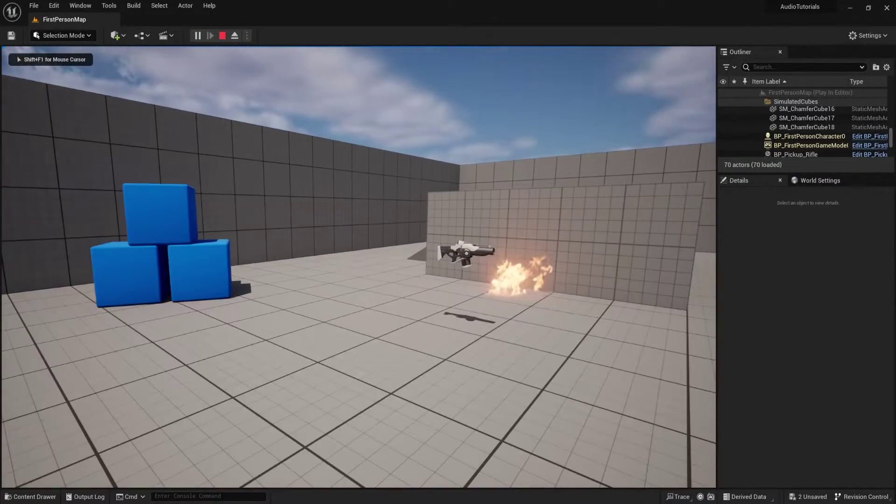
key(Escape)
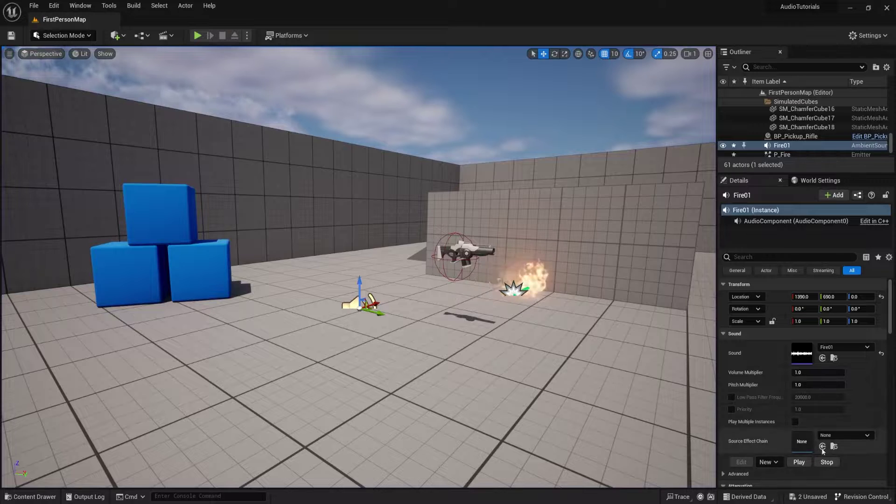
Examine the Sound and Attenuation settings of the Fire01 ambient sound actor.
scroll(756, 343, down, 1)
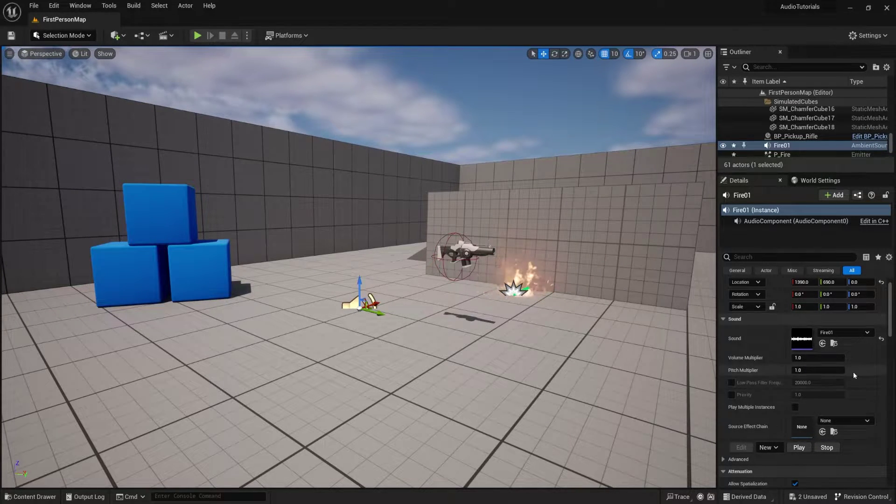
scroll(810, 390, down, 5)
scroll(844, 388, up, 3)
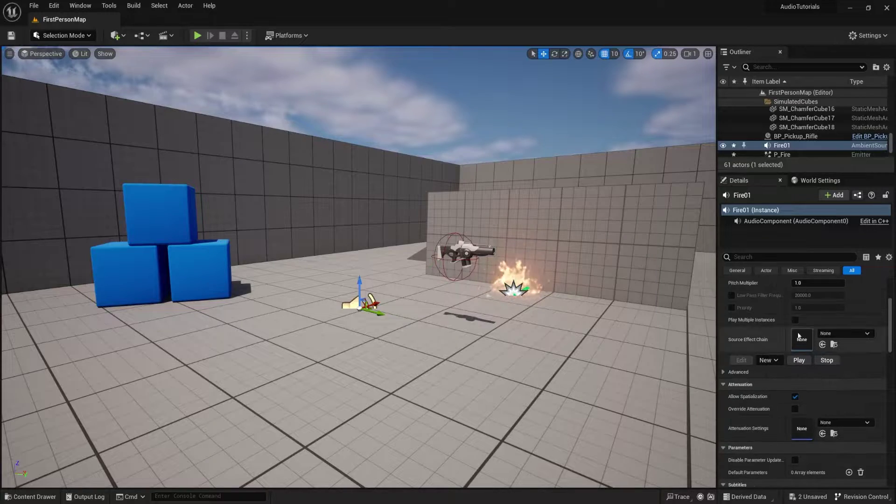
Duplicate the Fire01 ambient sound actor across the open floor toward the rounded blocks.
right_drag(513, 303, 593, 406)
right_drag(404, 303, 440, 315)
alt+drag(370, 308, 432, 314)
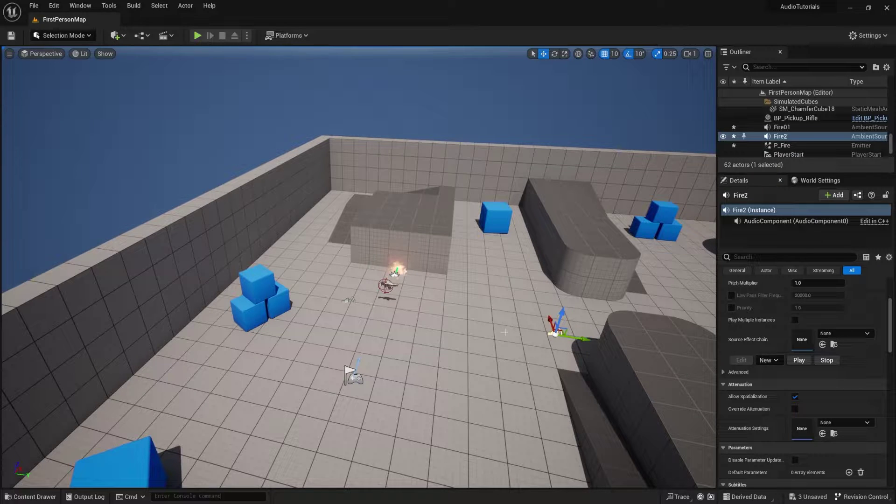
right_drag(486, 347, 488, 313)
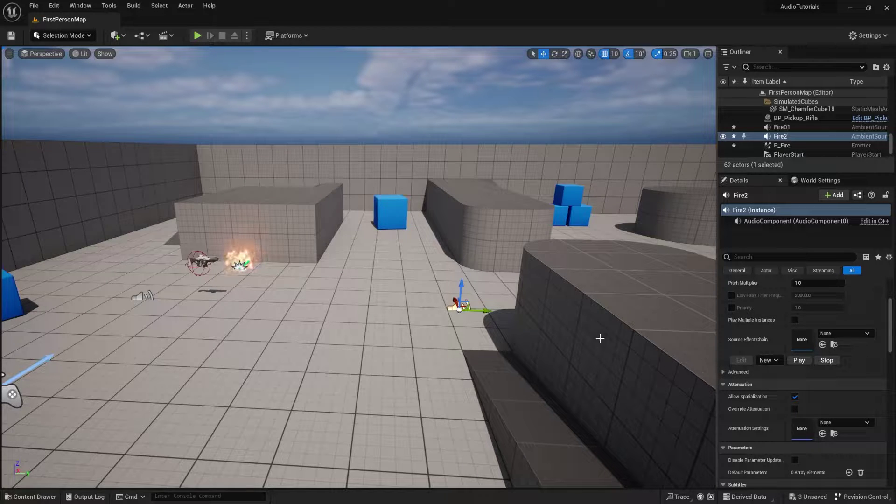
right_drag(489, 311, 489, 336)
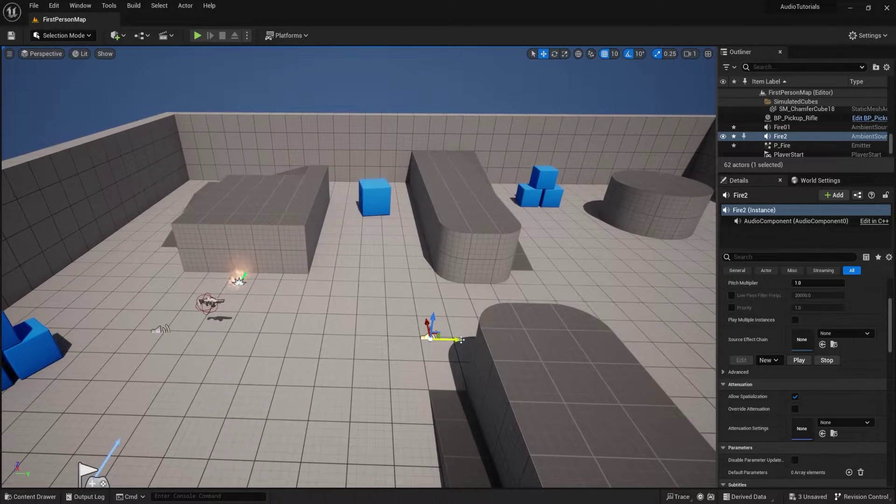
alt+drag(459, 340, 377, 341)
right_drag(435, 314, 379, 314)
drag(356, 334, 475, 250)
Undo the duplicated sounds and the original Fire01 placement.
key(ctrl+z)
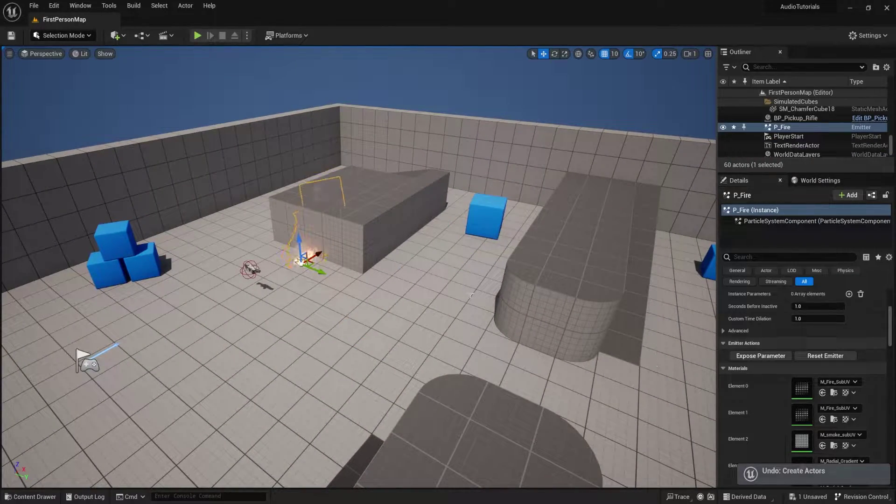
right_drag(479, 298, 283, 263)
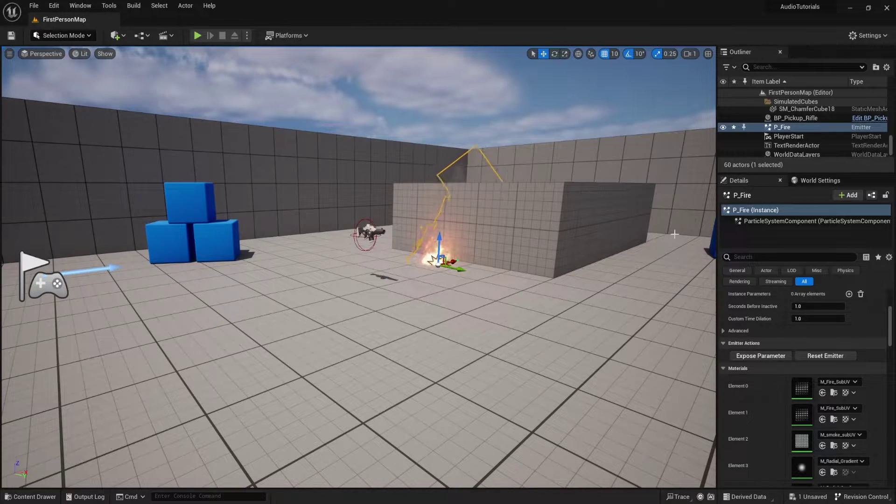
Create a sound cue from the Fire01 sound wave in the StarterContent Audio folder and name it Fire01NEW_Cue.
key(ctrl+space)
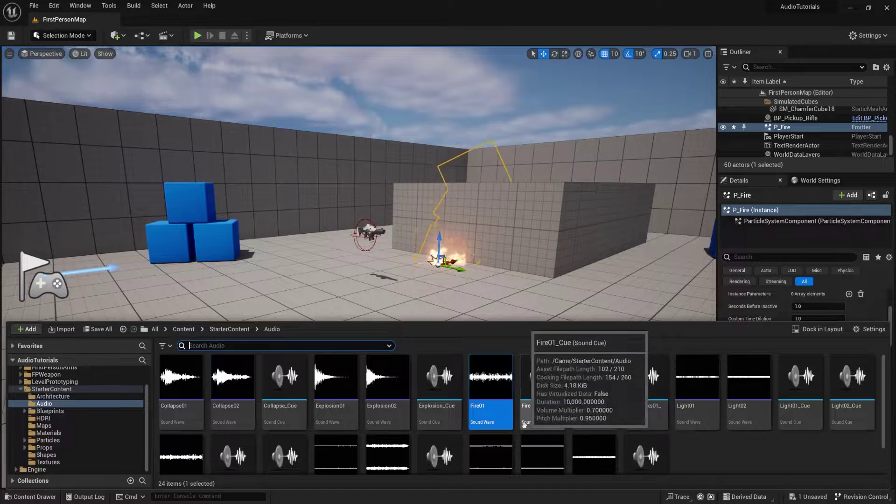
mouse_move(501, 411)
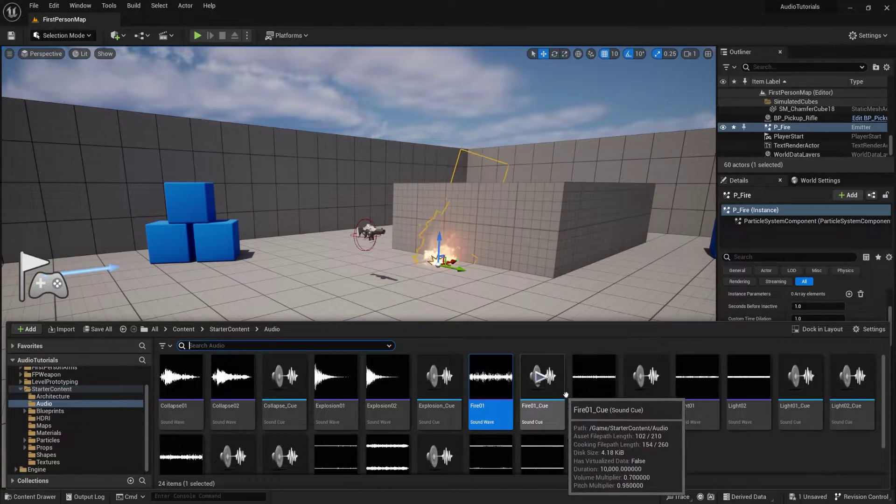
click(553, 416)
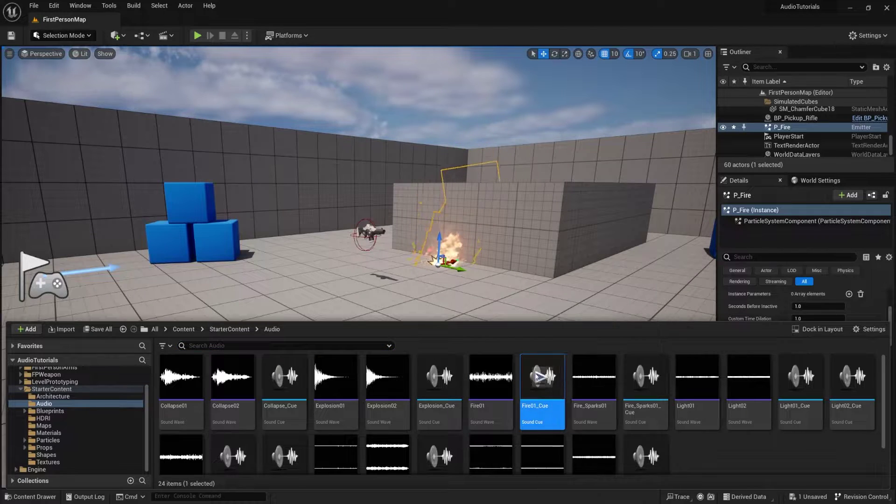
click(480, 408)
mouse_move(494, 411)
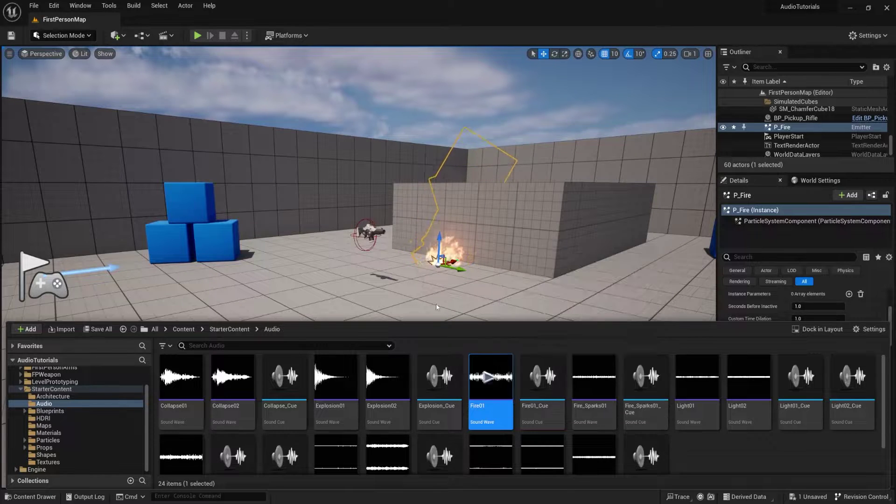
right_click(493, 416)
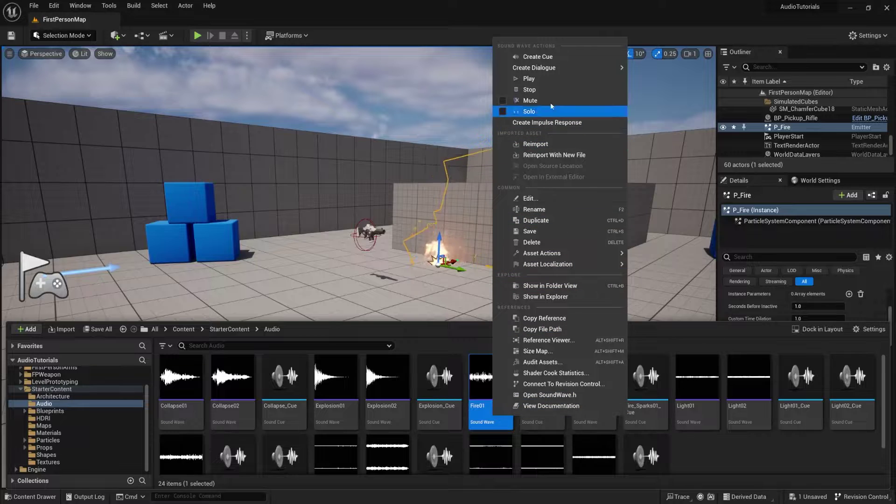
click(559, 61)
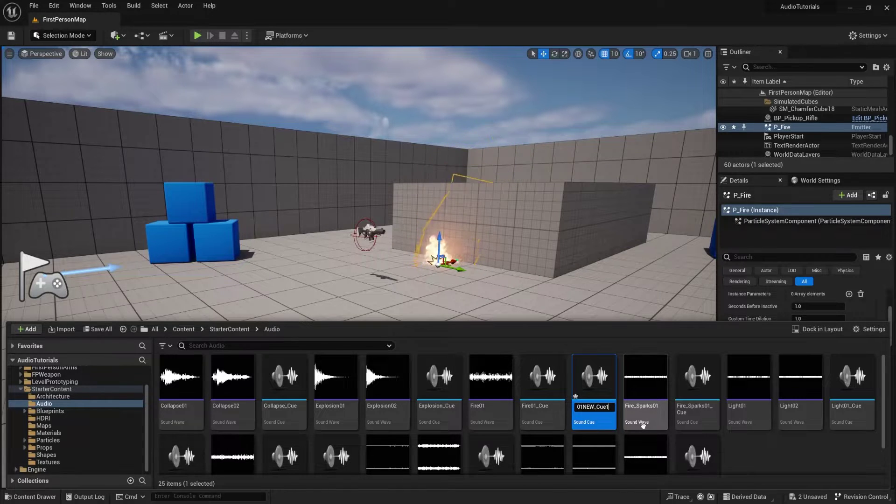
key(Return)
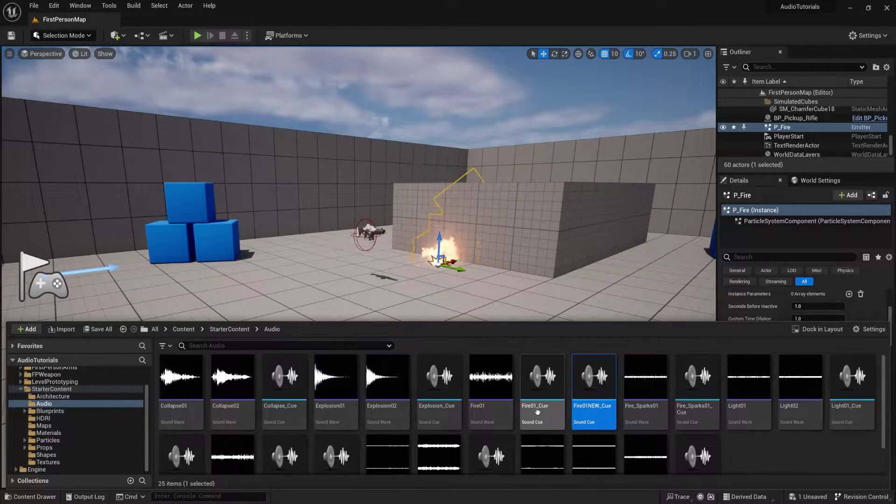
Compare the Fire01_Cue and Fire01NEW_Cue assets, and open Fire01NEW_Cue in the maximized sound cue editor.
click(549, 412)
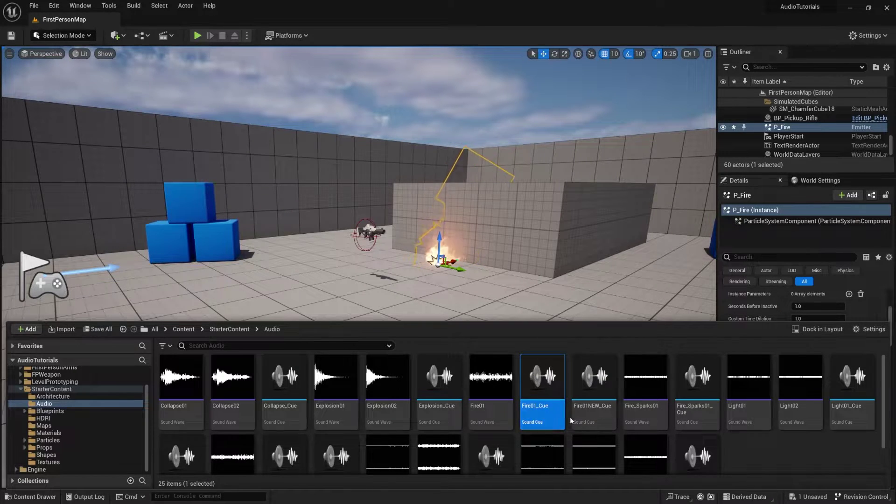
click(614, 402)
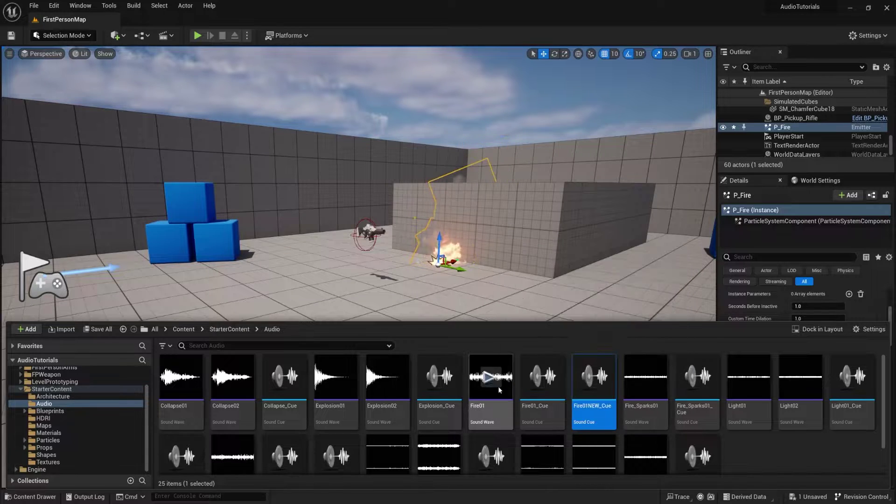
mouse_move(590, 446)
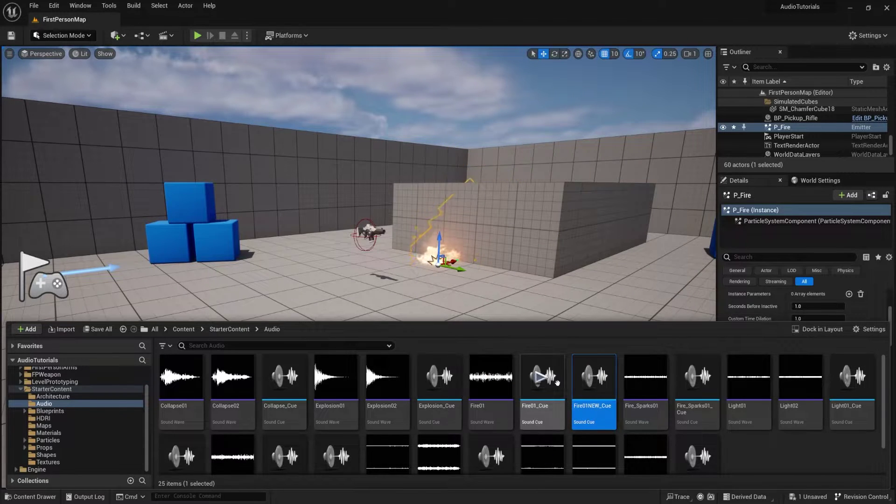
double_click(594, 399)
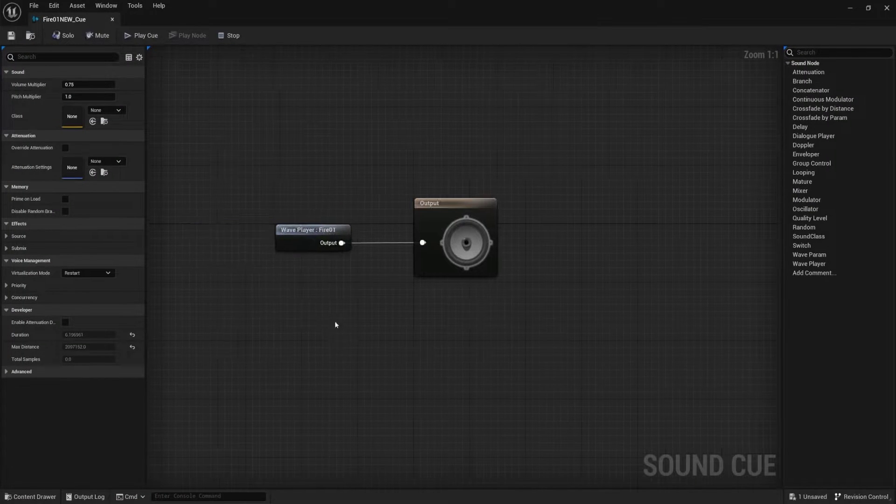
double_click(559, 5)
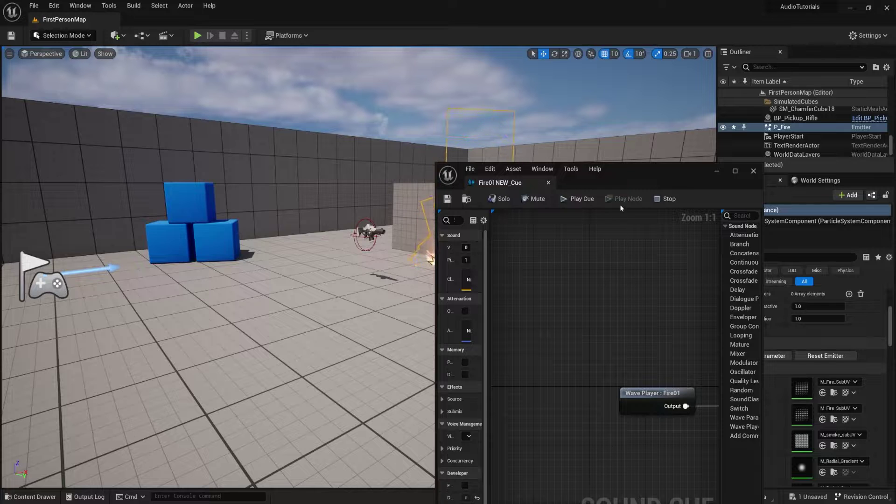
drag(651, 170, 448, 11)
Examine the Wave Player node, its connection to the Output and the available Sound Wave assets.
click(358, 235)
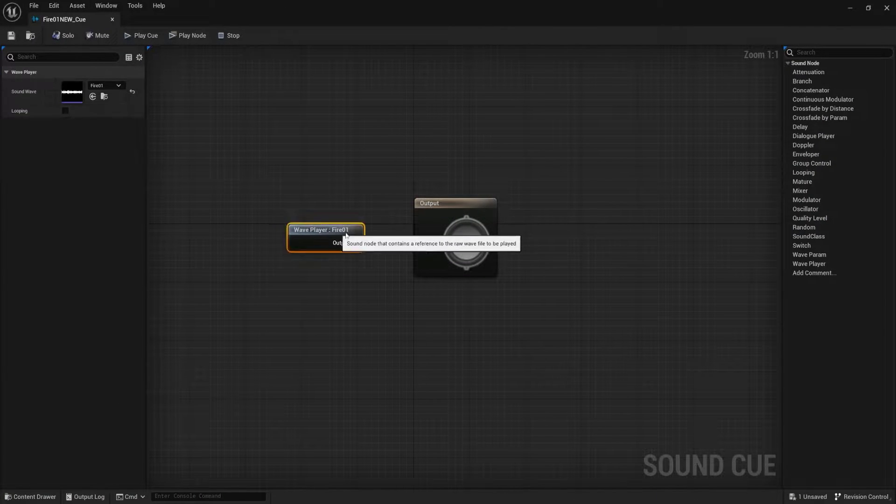
drag(357, 233, 372, 234)
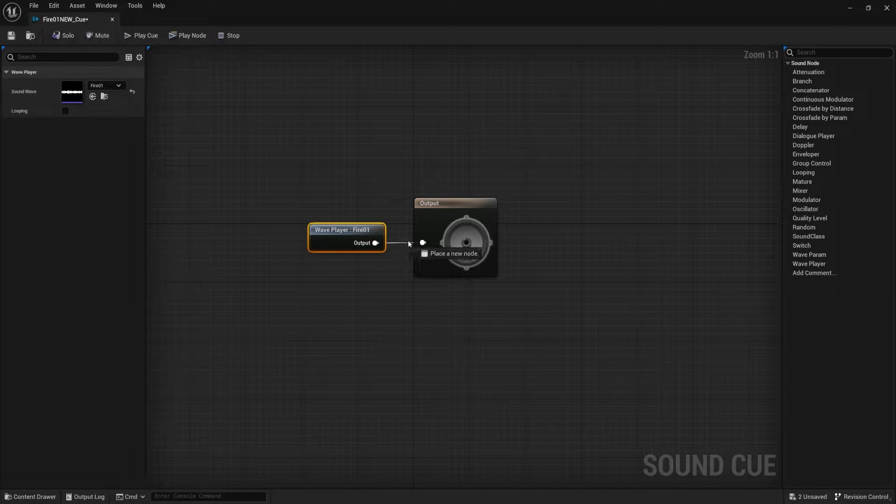
click(275, 236)
drag(339, 234, 316, 233)
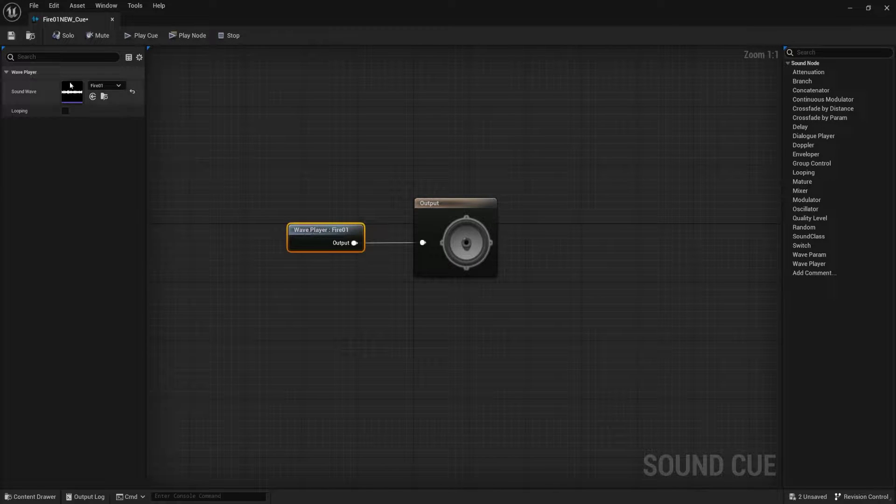
click(116, 87)
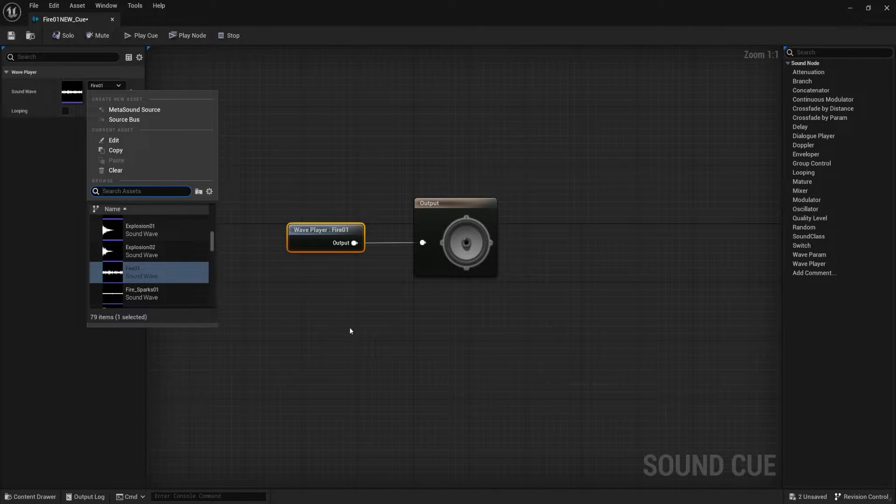
click(322, 363)
Replace the existing Wave Player node with a new Wave Player node and connect it to the Output.
drag(247, 186, 384, 292)
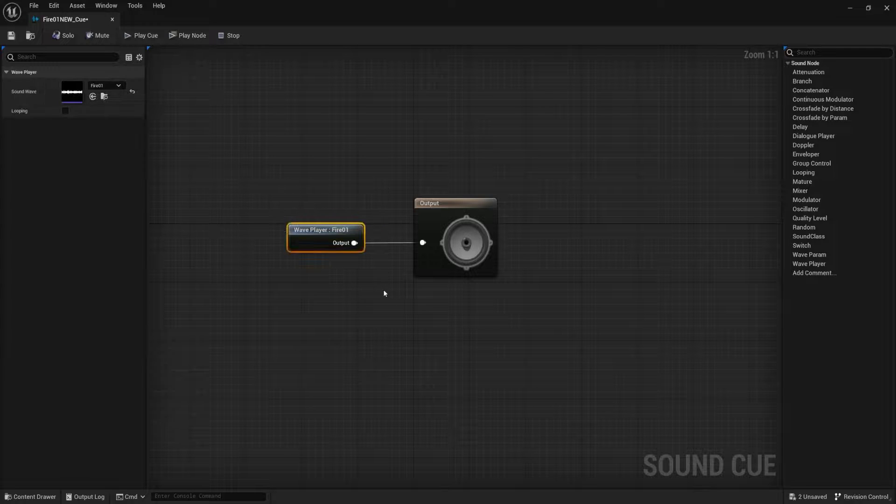
key(Delete)
right_drag(320, 268, 317, 265)
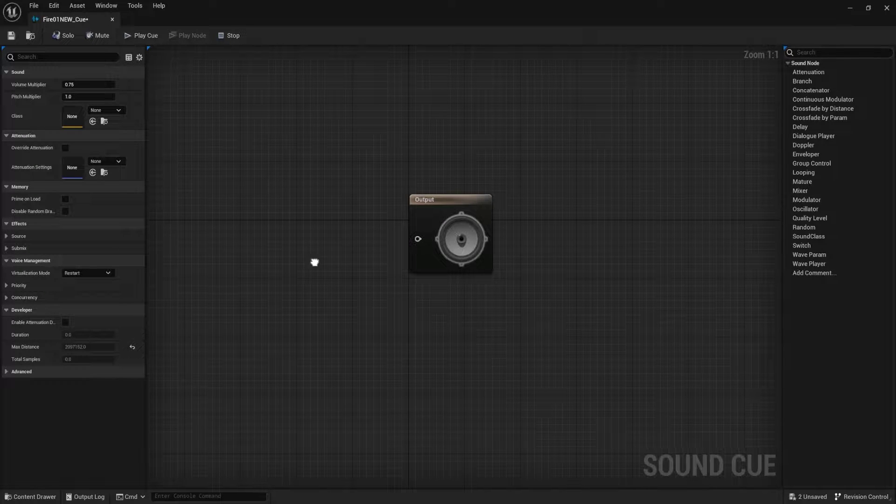
right_click(316, 262)
text(Wave)
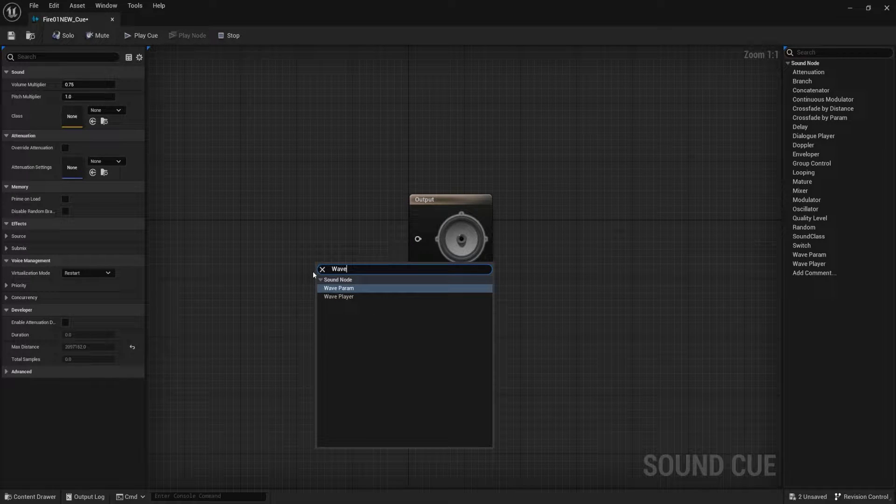
key(Down)
key(Return)
drag(357, 266, 418, 239)
drag(334, 233, 334, 219)
Assign the Fire01 sound wave to the new Wave Player node and align the node with the Output.
click(121, 86)
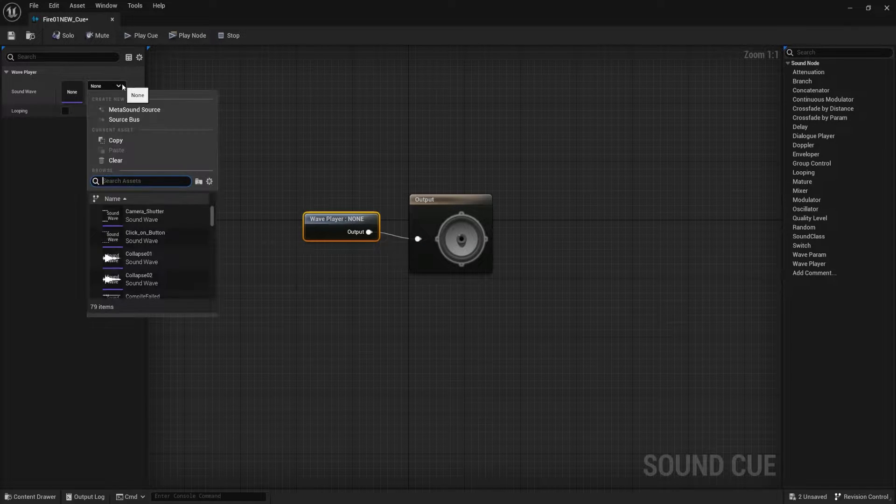
text(Fire01)
click(140, 214)
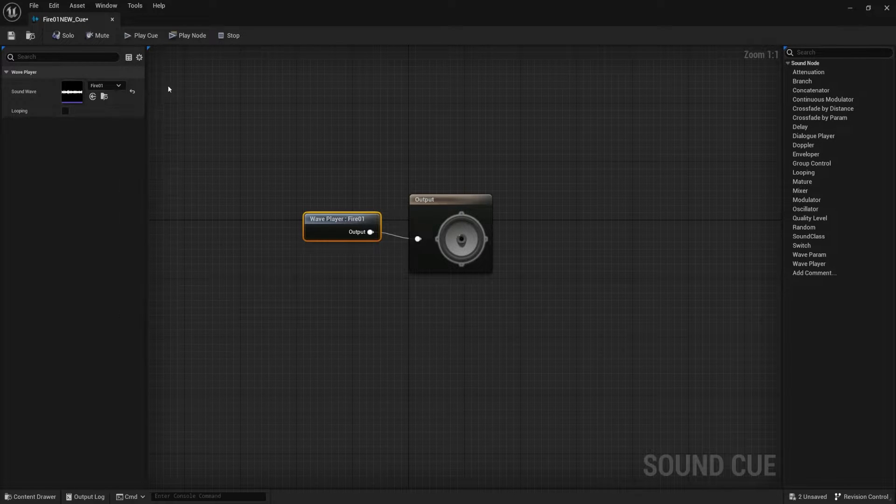
drag(346, 219, 345, 226)
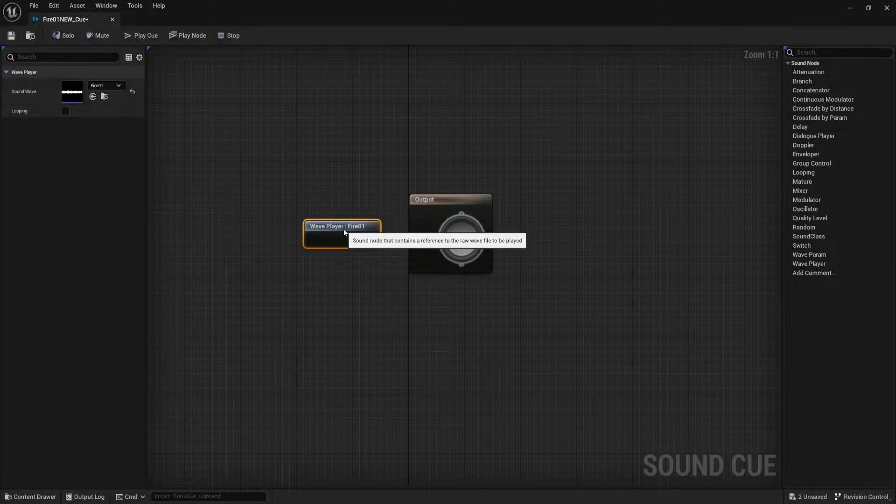
Enable looping on the Fire01 Wave Player node and save the sound cue.
click(65, 111)
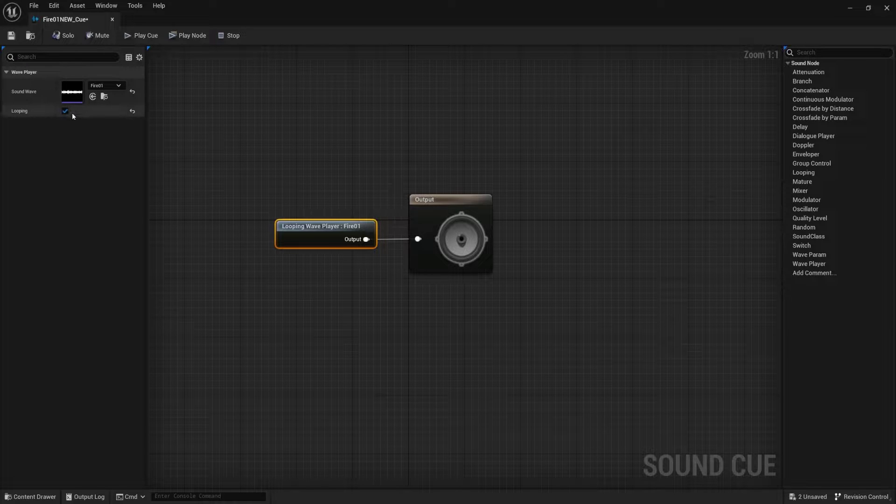
drag(569, 5, 711, 223)
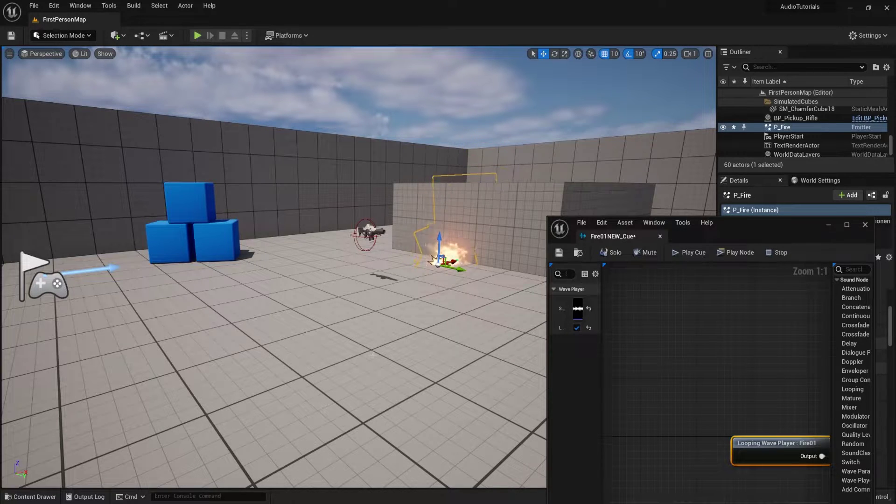
double_click(742, 229)
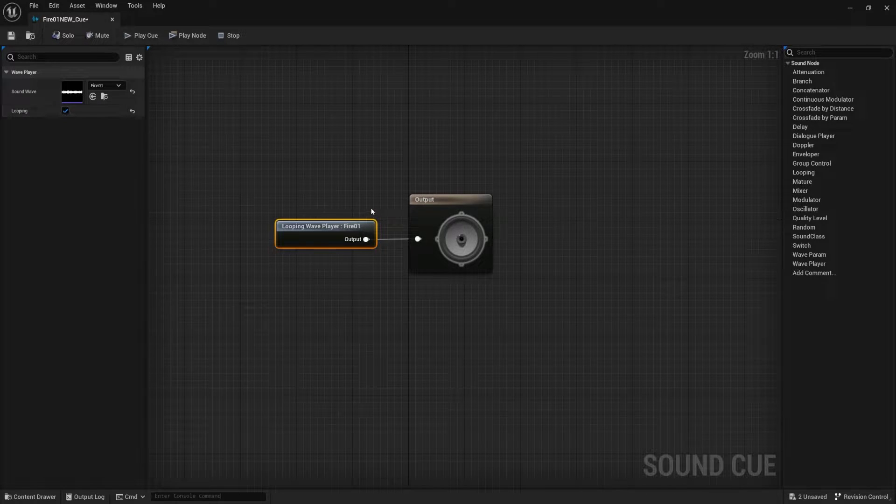
mouse_move(332, 220)
mouse_down()
mouse_move(353, 220)
mouse_move(320, 226)
mouse_up()
click(11, 36)
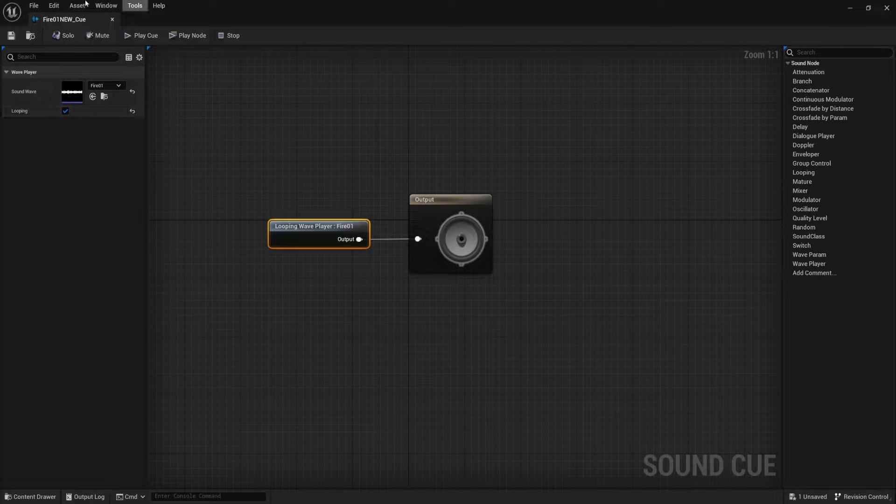
Return to the FirstPersonMap level and place Fire01NEW_Cue as an ambient sound at the fire effect beside the block.
click(849, 9)
mouse_move(300, 408)
right_down()
mouse_move(346, 360)
mouse_move(318, 345)
mouse_move(300, 407)
right_up()
key(w)
drag(300, 408, 299, 408)
key(ctrl+space)
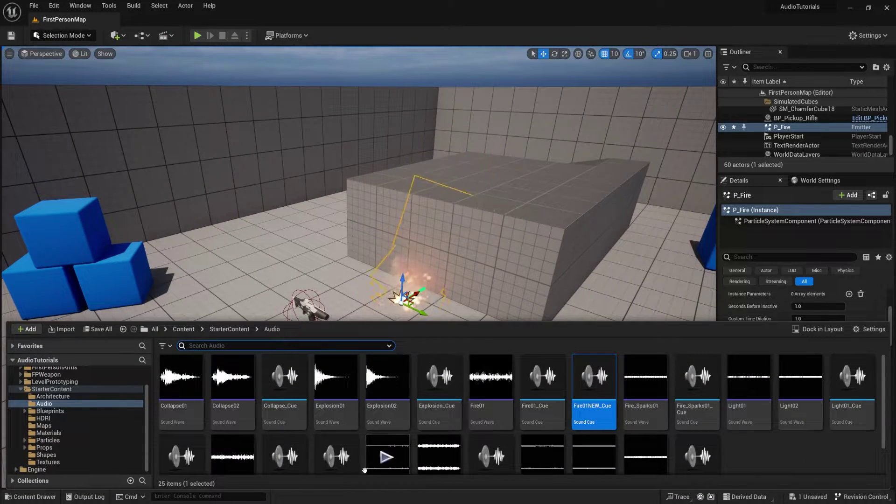
drag(594, 392, 409, 244)
right_drag(470, 326, 463, 370)
key(w)
key(s)
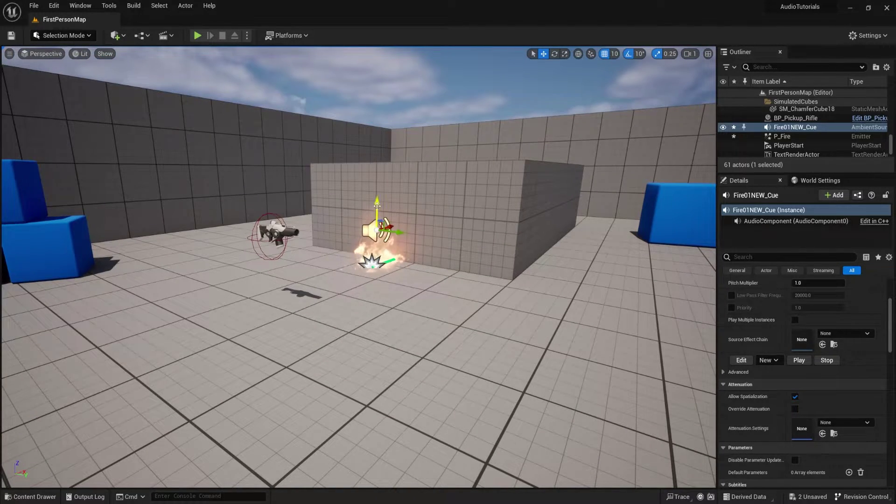
Play-test the level to listen to the looping Fire01NEW_Cue near the fire, and stop the session.
click(199, 35)
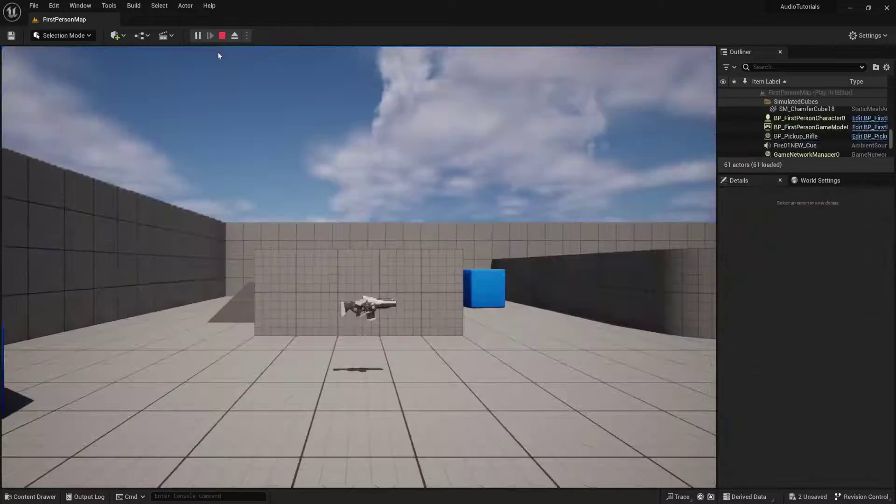
click(460, 252)
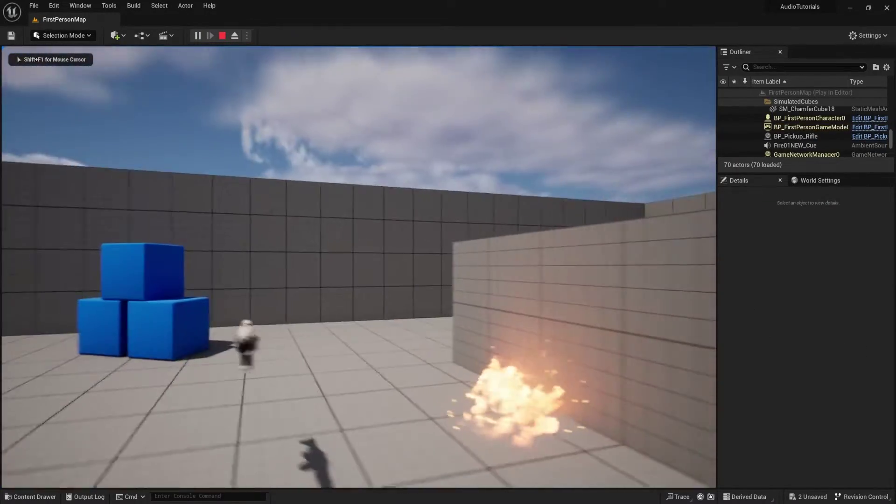
key(Escape)
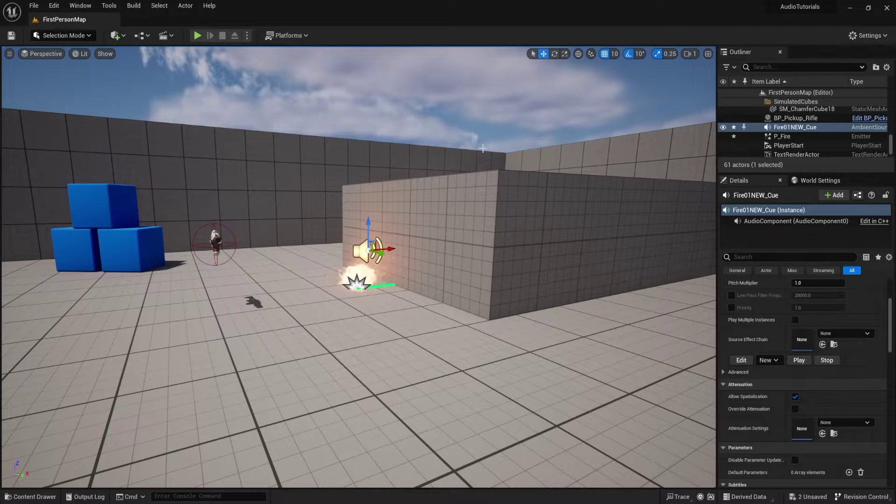
Lower the editor's real-time audio volume slightly and approach the fire in the level.
right_drag(494, 182, 533, 229)
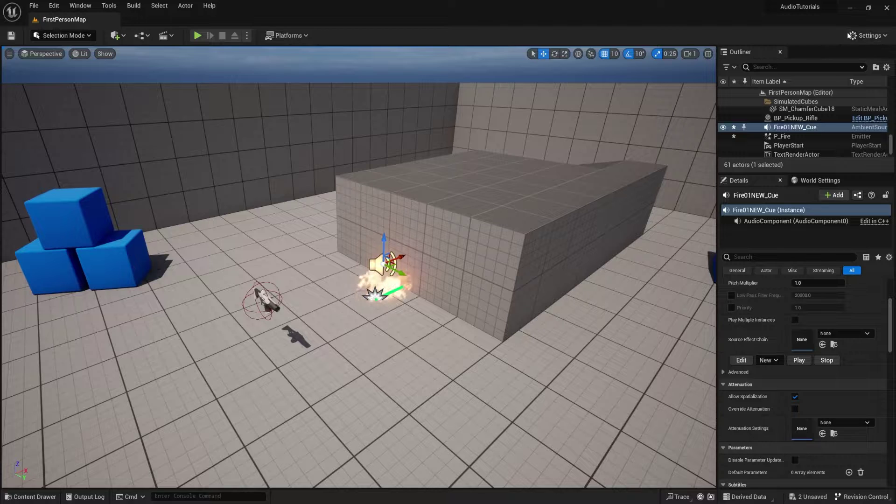
click(878, 37)
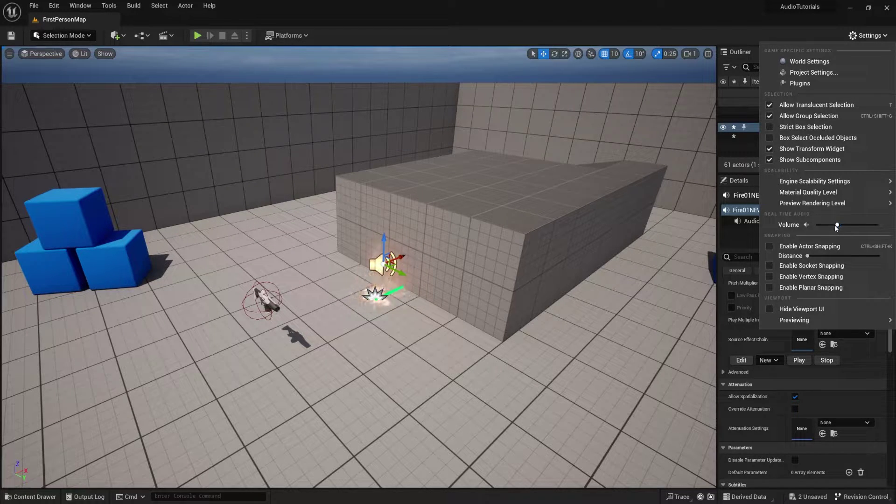
drag(837, 225, 834, 224)
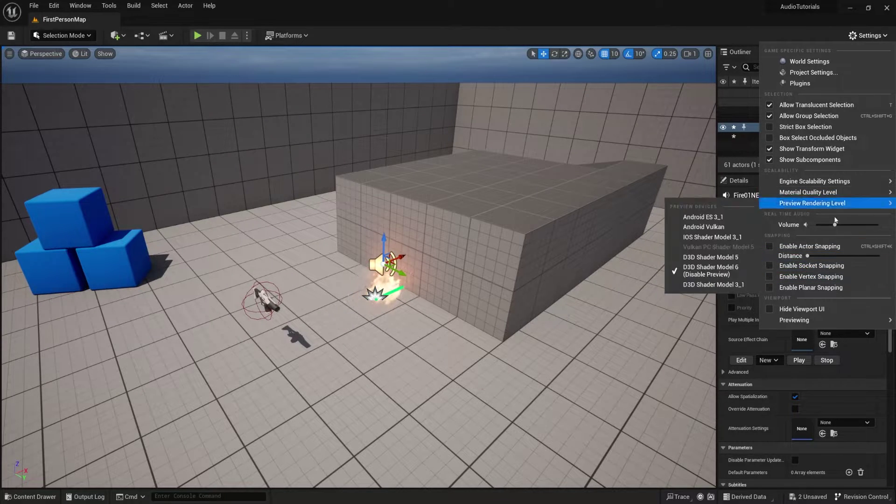
mouse_move(457, 348)
right_down()
mouse_move(468, 330)
mouse_move(481, 327)
mouse_move(453, 329)
mouse_move(451, 358)
mouse_move(465, 355)
right_up()
right_drag(402, 292, 397, 287)
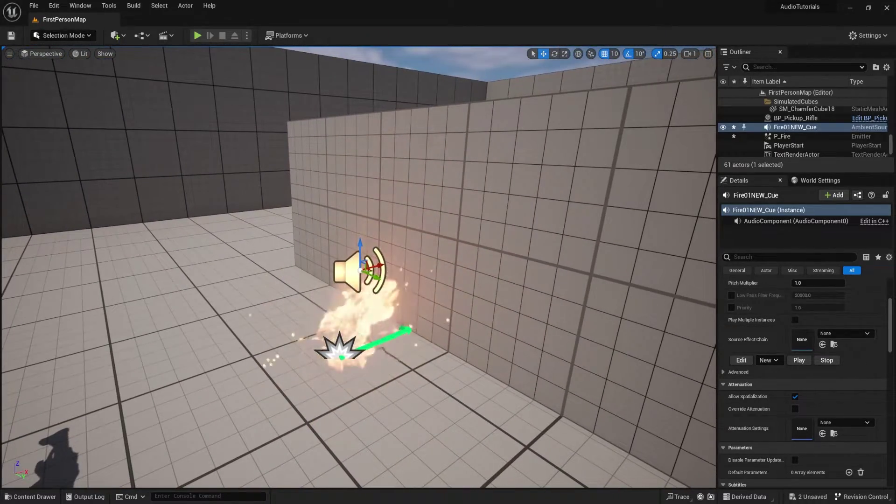
Fly away from the fire to outside the arena and back again to compare how loudly Fire01NEW_Cue plays at a distance.
key(s)
right_drag(130, 331, 131, 330)
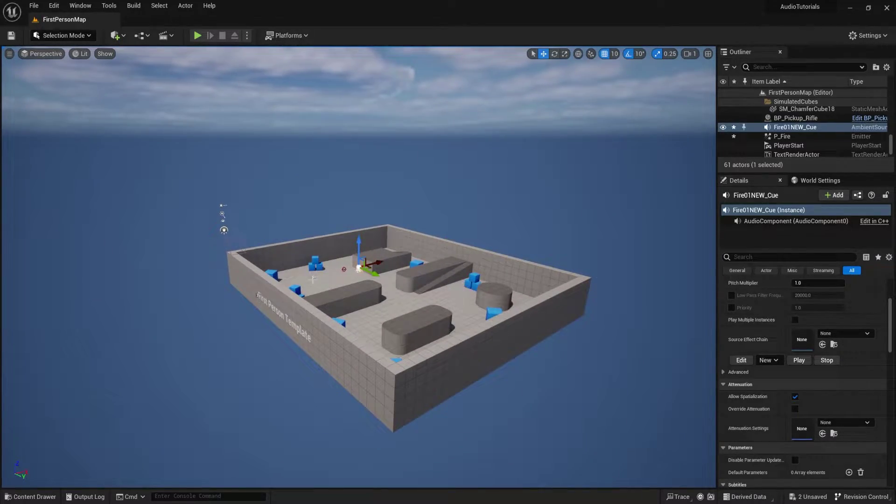
right_drag(503, 284, 448, 279)
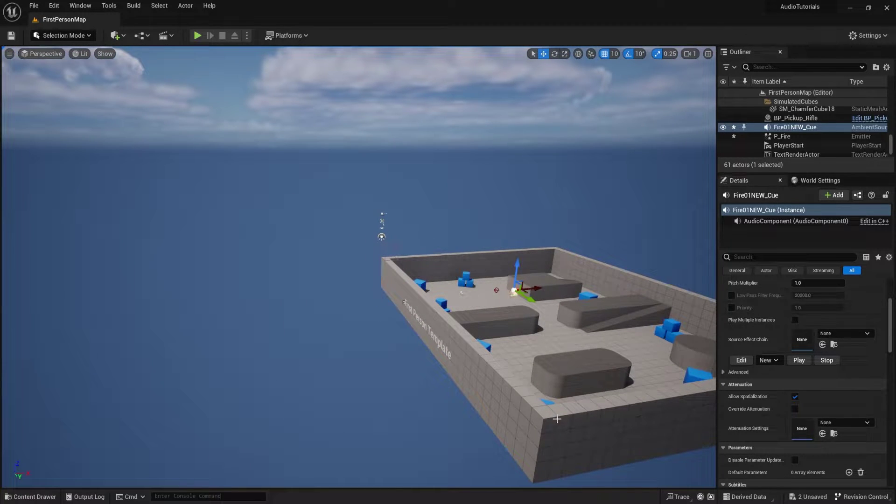
right_drag(484, 362, 575, 373)
key(w)
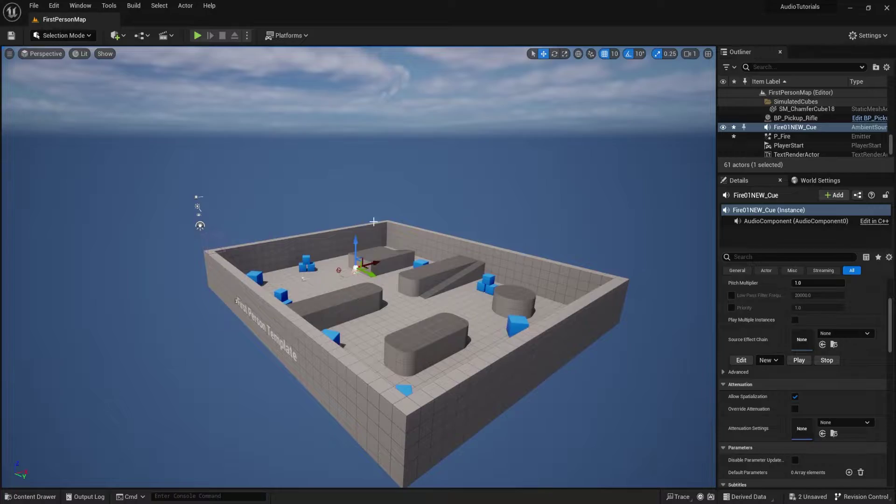
right_drag(480, 263, 478, 264)
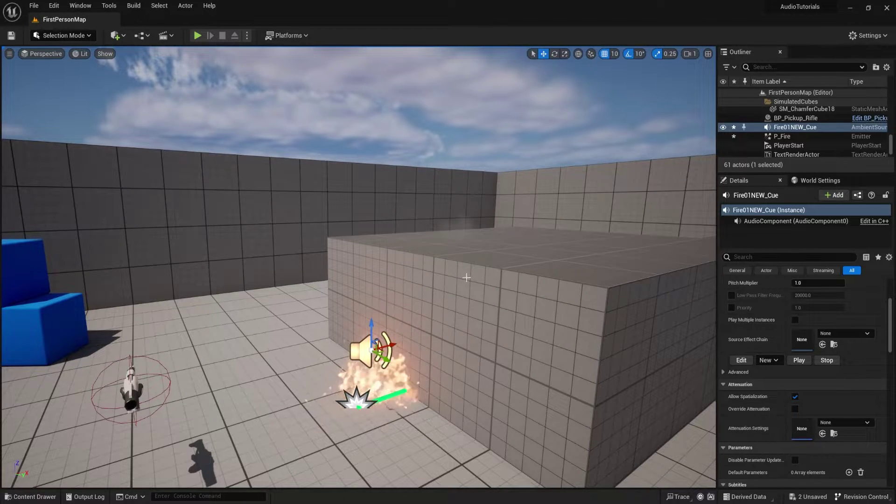
right_drag(416, 170, 415, 170)
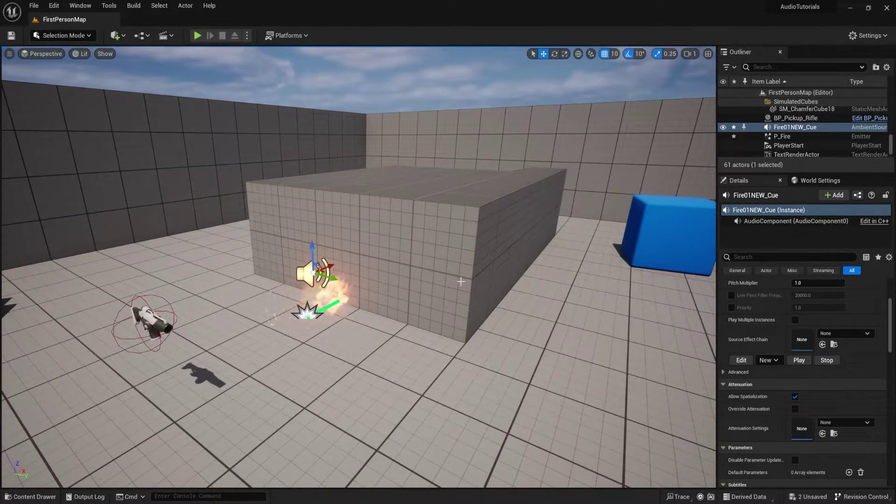
key(s)
right_drag(359, 266, 358, 267)
right_drag(458, 268, 458, 268)
right_drag(512, 304, 511, 304)
key(w)
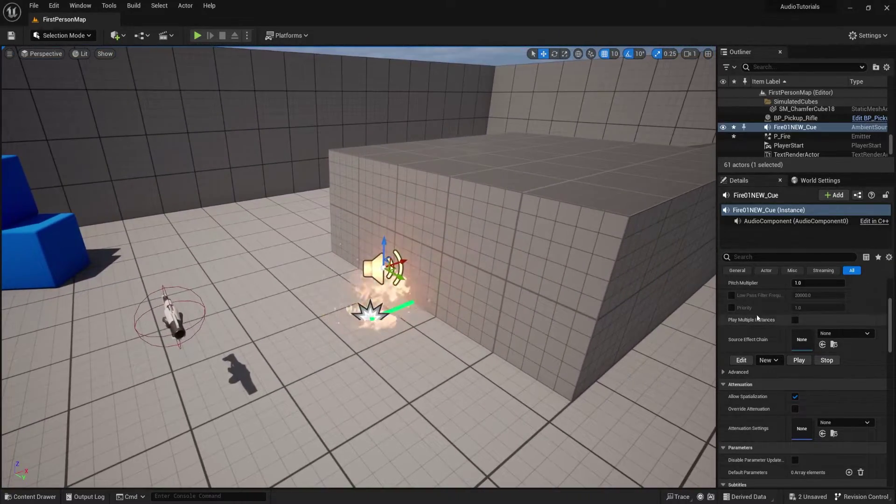
Examine the Attenuation settings of the placed Fire01NEW_Cue sound, and listen to it from farther away and near the fire.
scroll(757, 315, down, 10)
scroll(789, 374, up, 10)
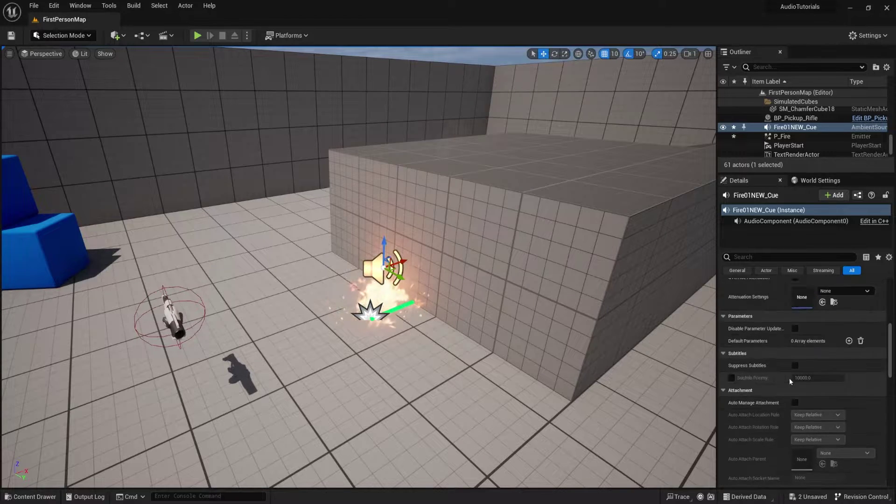
scroll(782, 332, up, 3)
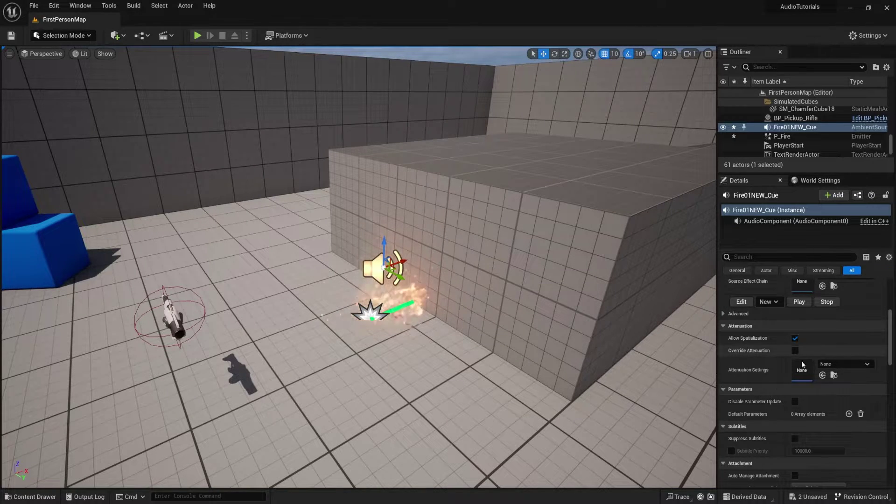
right_drag(560, 355, 574, 313)
key(s)
right_drag(456, 298, 446, 298)
key(w)
scroll(537, 258, up, 5)
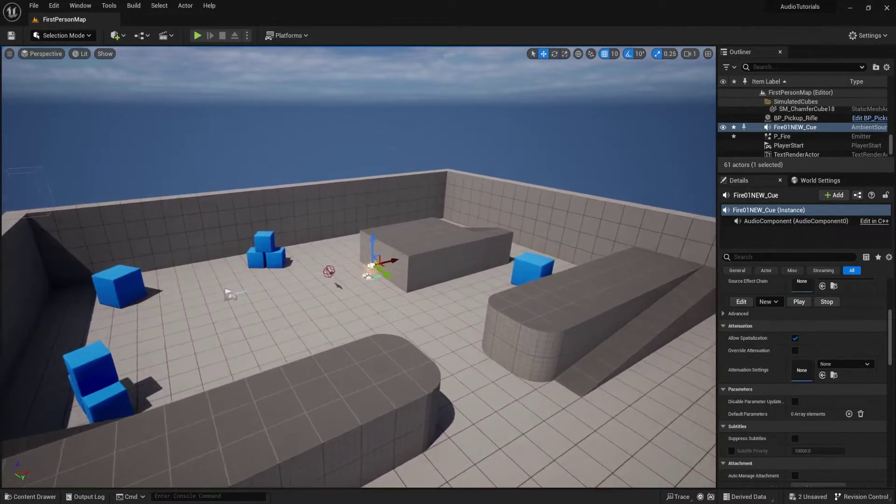
key(w)
right_drag(469, 260, 514, 210)
key(w)
key(s)
Open the Fire01NEW_Cue sound cue from the StarterContent Audio folder and enable Override Attenuation on it.
key(ctrl+space)
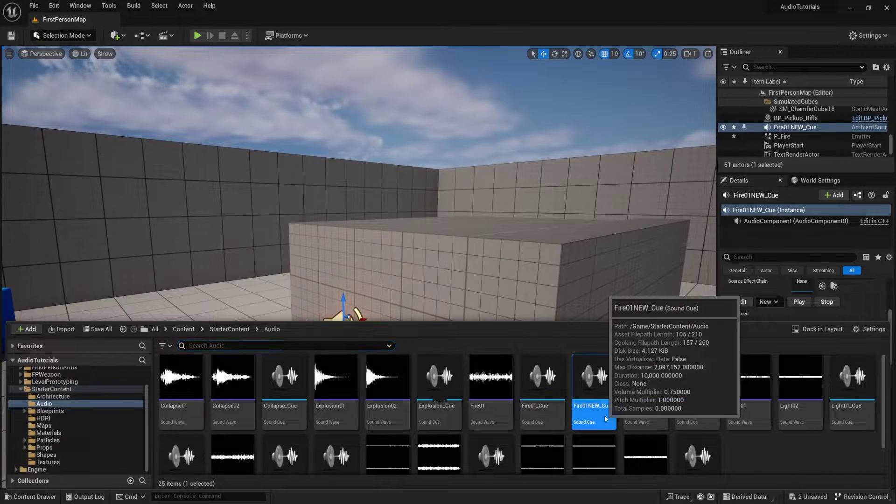
double_click(594, 392)
click(257, 137)
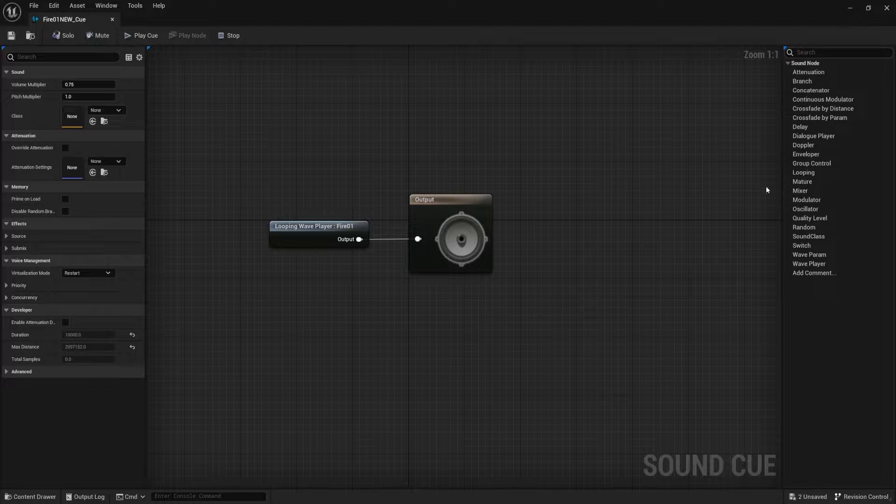
click(458, 223)
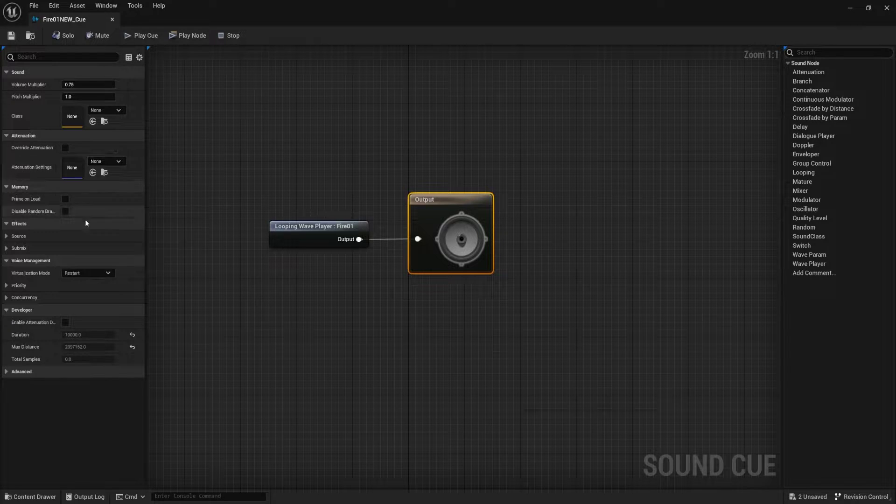
click(118, 162)
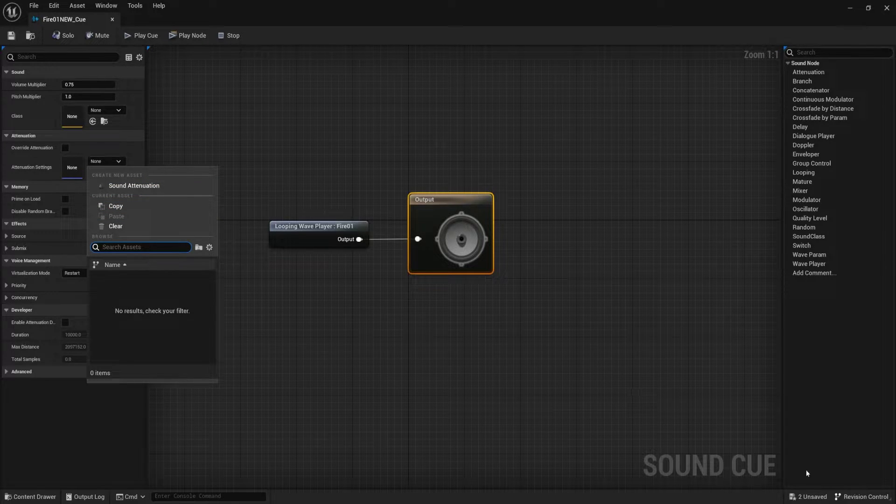
click(216, 155)
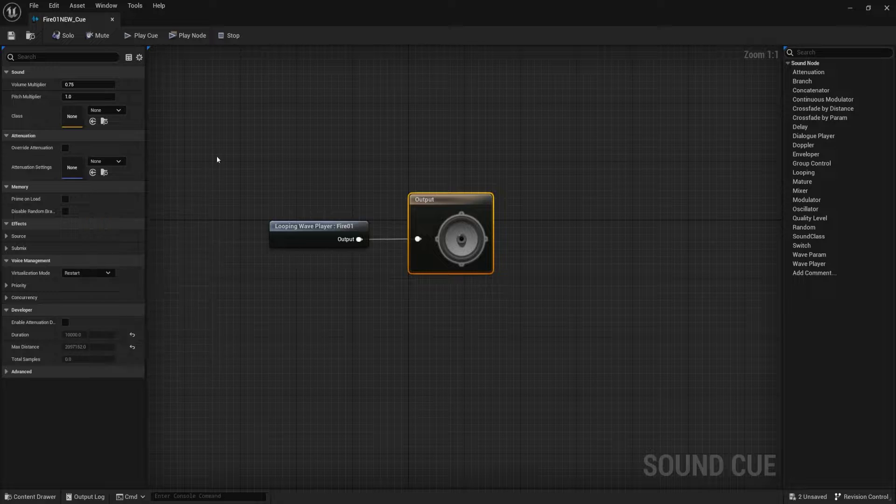
click(64, 148)
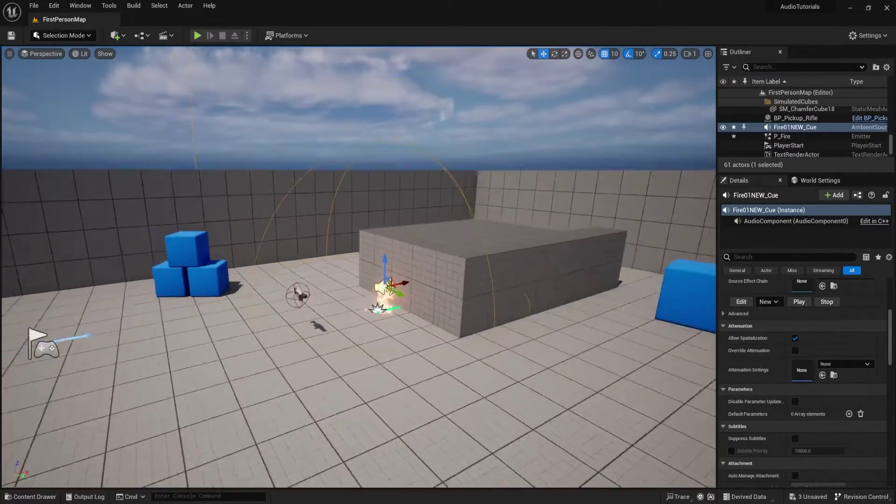
Inspect the attenuation spheres around Fire01NEW_Cue in the level, listening from beyond the arena and on the way back to the fire.
right_drag(358, 267, 446, 287)
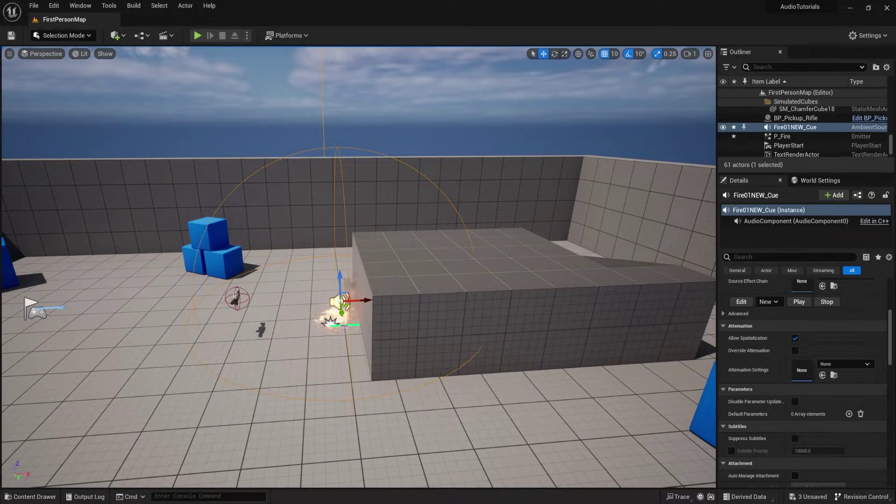
key(s)
right_drag(345, 325, 186, 315)
key(a)
right_drag(464, 285, 516, 302)
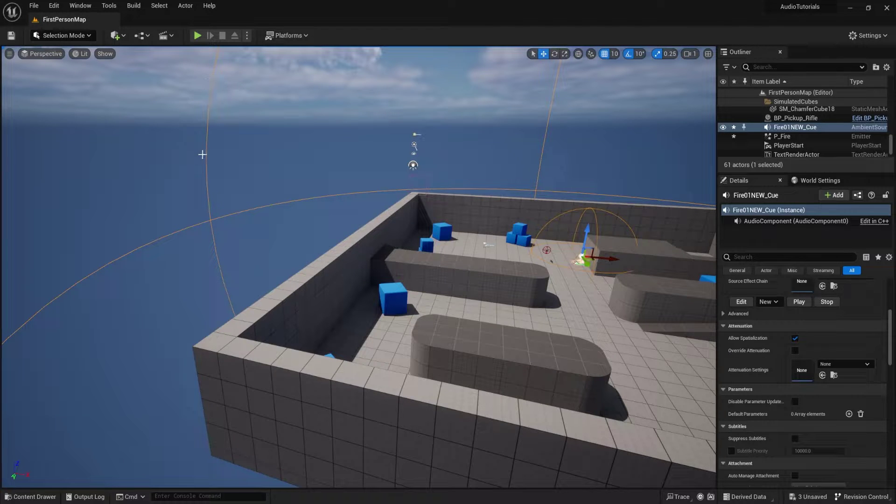
right_drag(201, 218, 245, 245)
key(w)
key(w)
right_drag(252, 117, 273, 94)
key(w)
key(w)
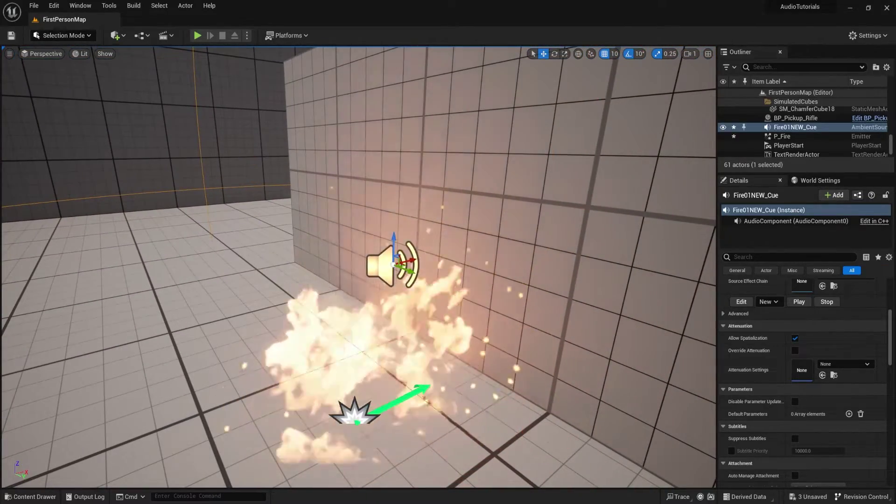
Check the editor's real-time audio volume, and back away from the fire to listen to the sound fall off.
click(887, 66)
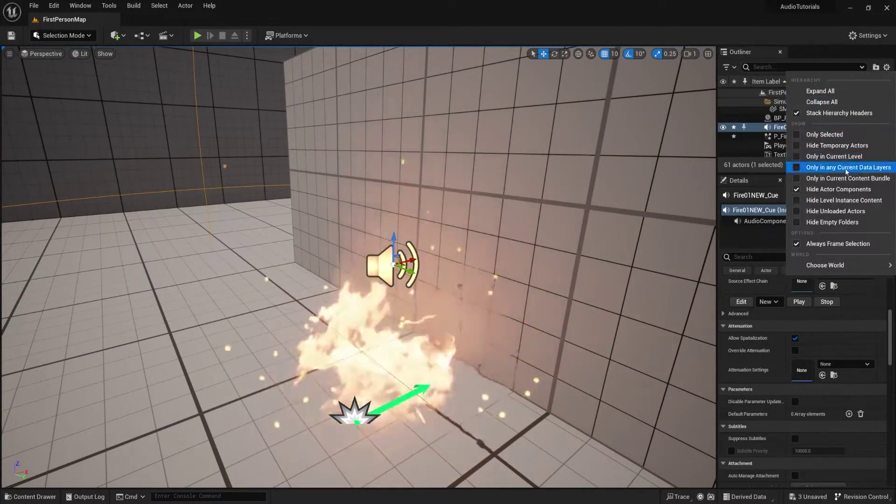
click(869, 35)
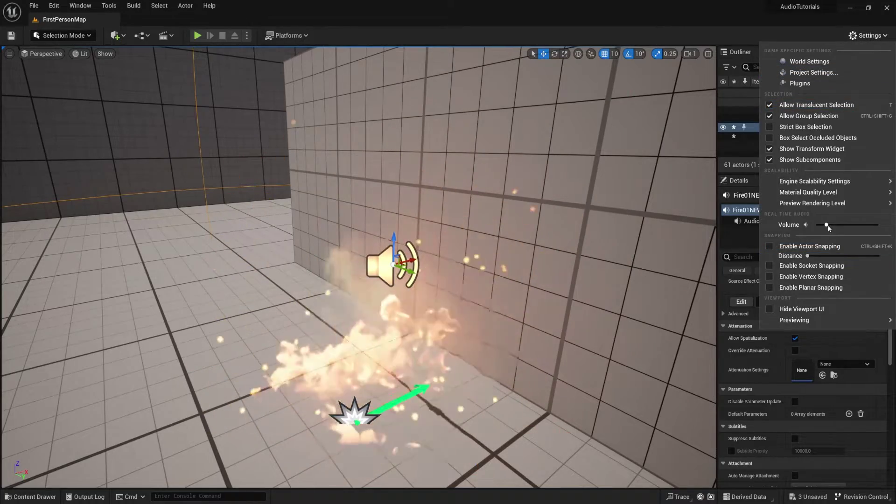
key(Escape)
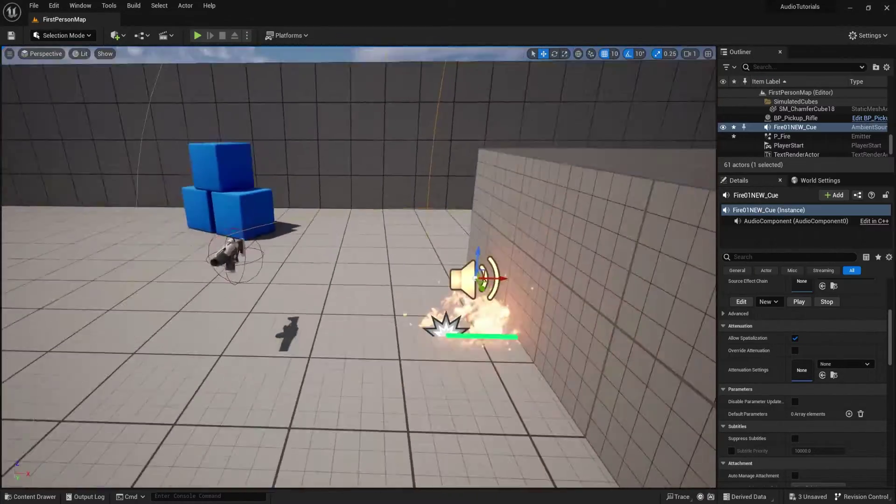
key(s)
right_drag(359, 266, 399, 264)
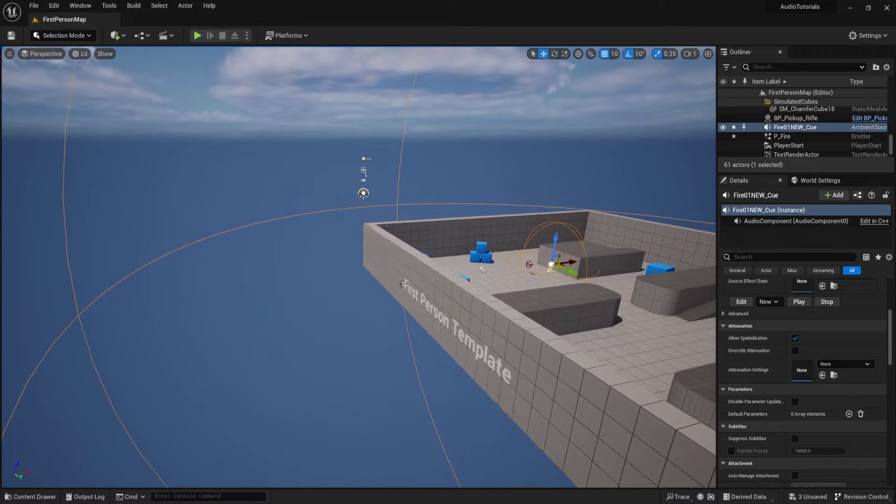
Return to the Fire01NEW_Cue editor, check the Inner Radius, and save the cue with its attenuation override.
click(741, 301)
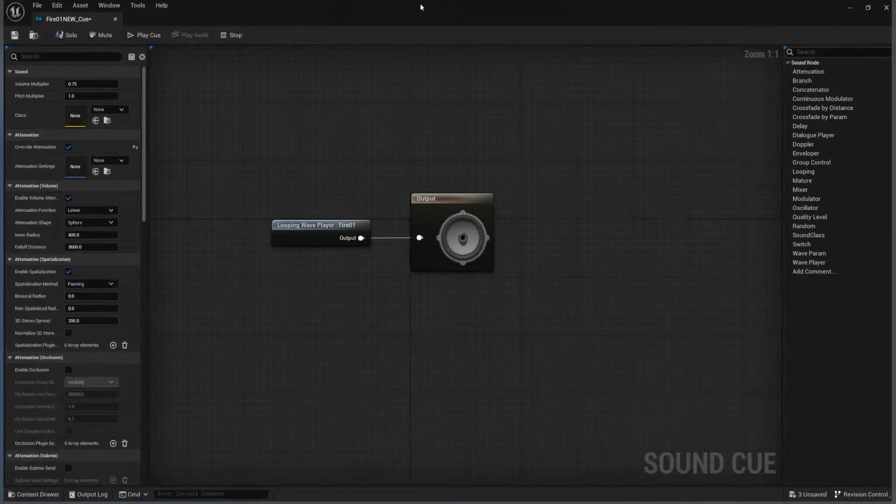
click(78, 235)
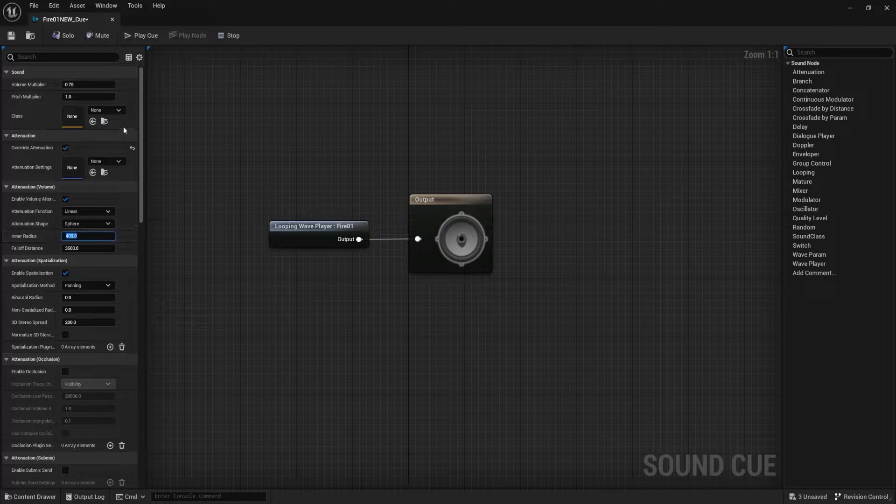
click(12, 35)
drag(290, 8, 895, 252)
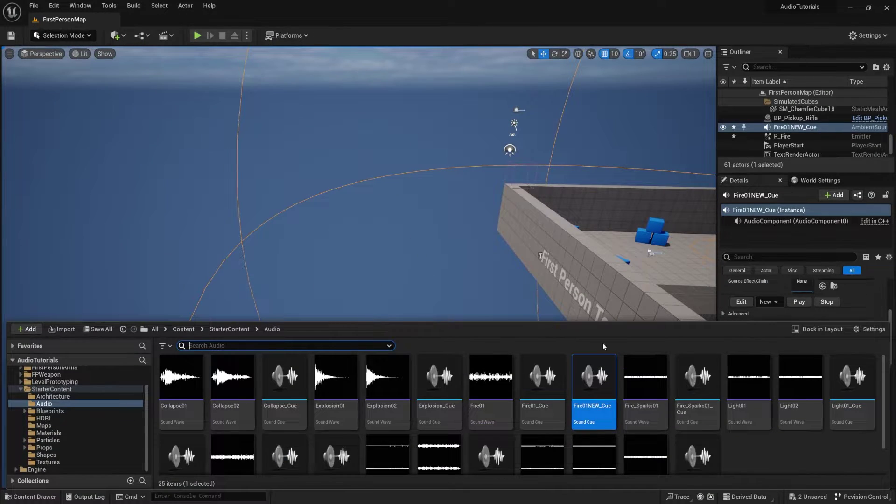
Using Fire01_Cue as reference, set Fire01NEW_Cue's Inner Radius to 200 and Falloff Distance to 1200, and save it.
double_click(537, 420)
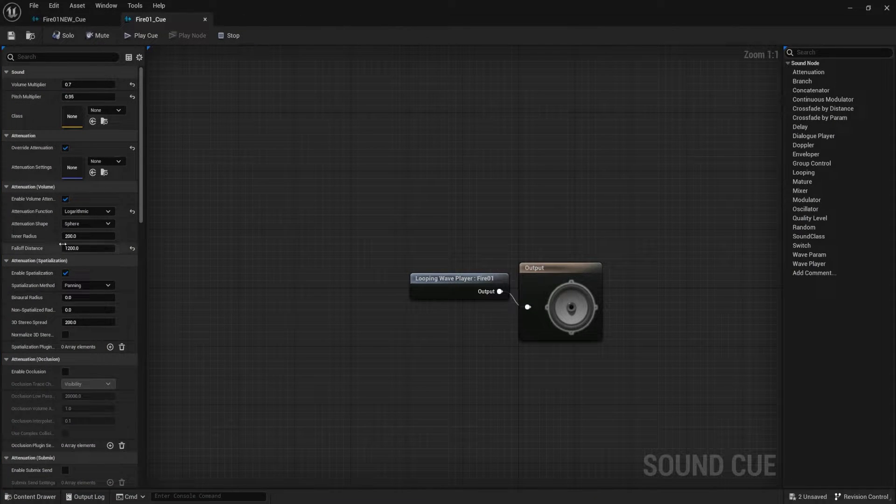
click(82, 18)
click(81, 237)
text(2)
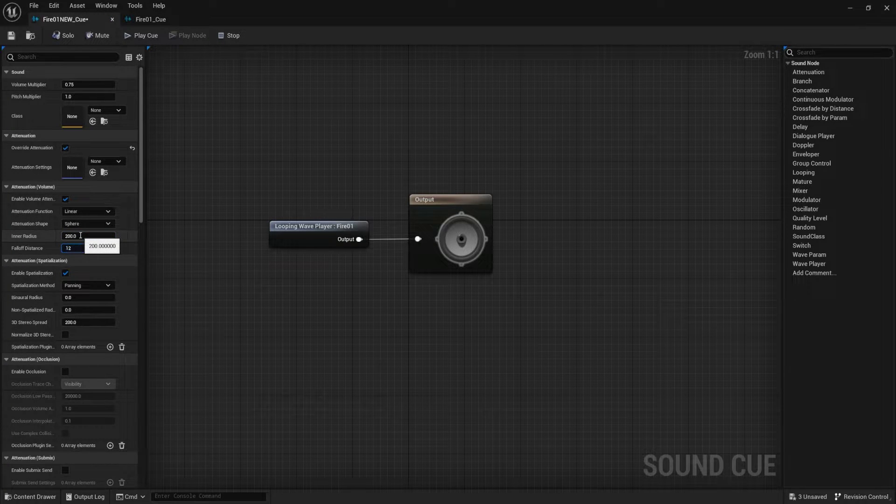
Return to the level and move toward the fire to examine the attenuation range around Fire01NEW_Cue.
drag(443, 4, 895, 154)
right_drag(560, 233, 473, 206)
key(w)
key(d)
key(w)
right_drag(419, 255, 419, 255)
key(f)
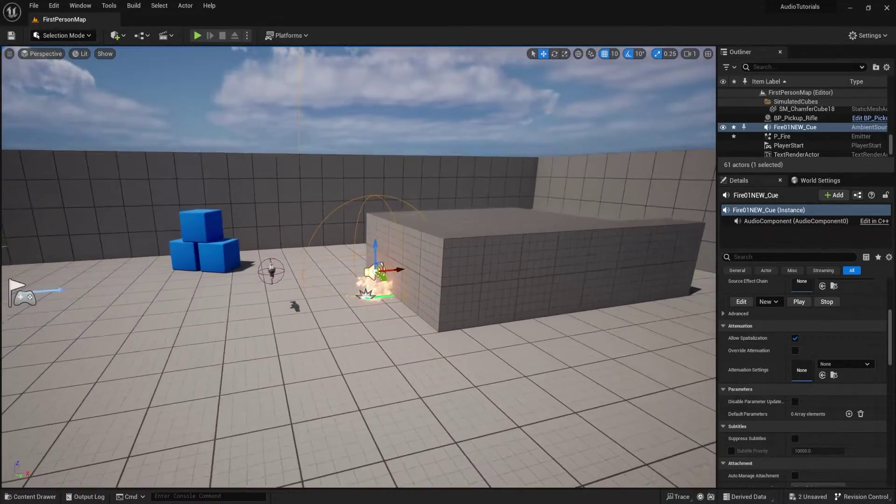
Go back to the Fire01NEW_Cue editor and set its Attenuation Function to Natural Sound.
drag(225, 20, 224, 1)
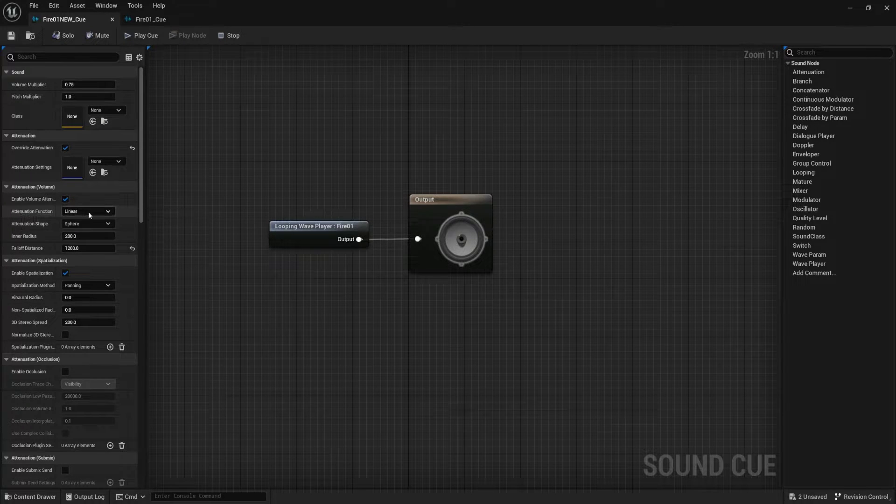
click(105, 212)
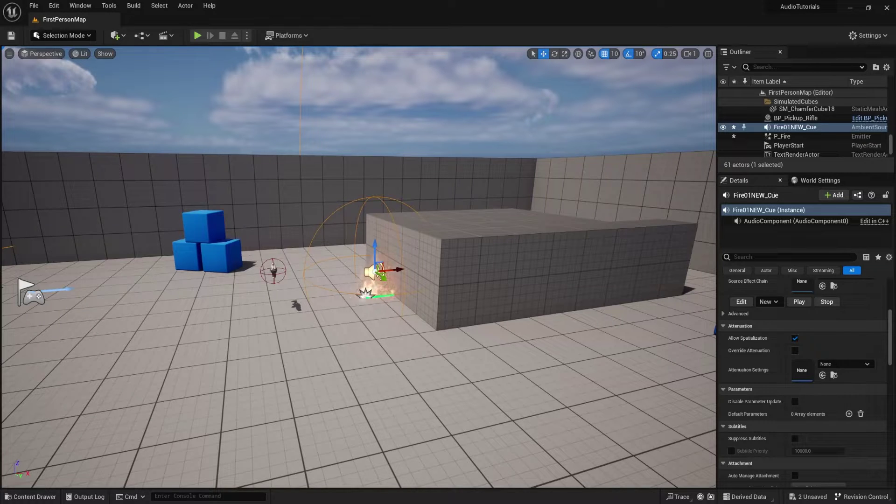
drag(0, 10, 88, 0)
click(98, 216)
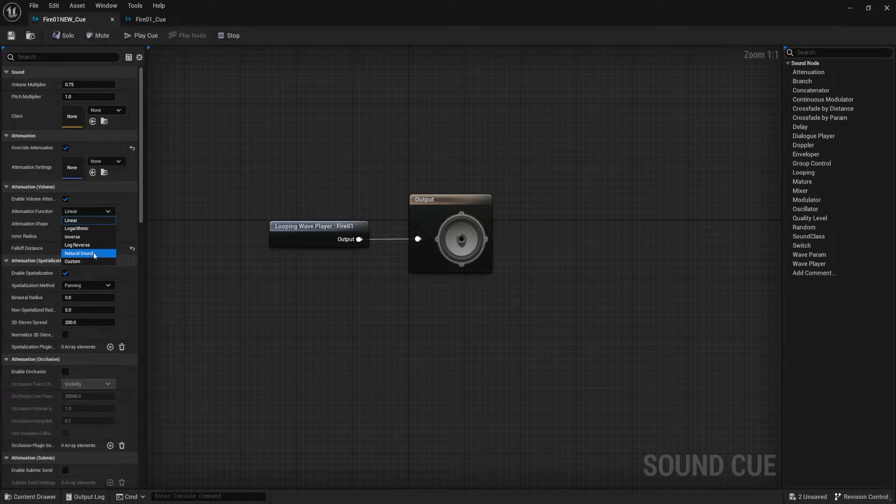
click(94, 253)
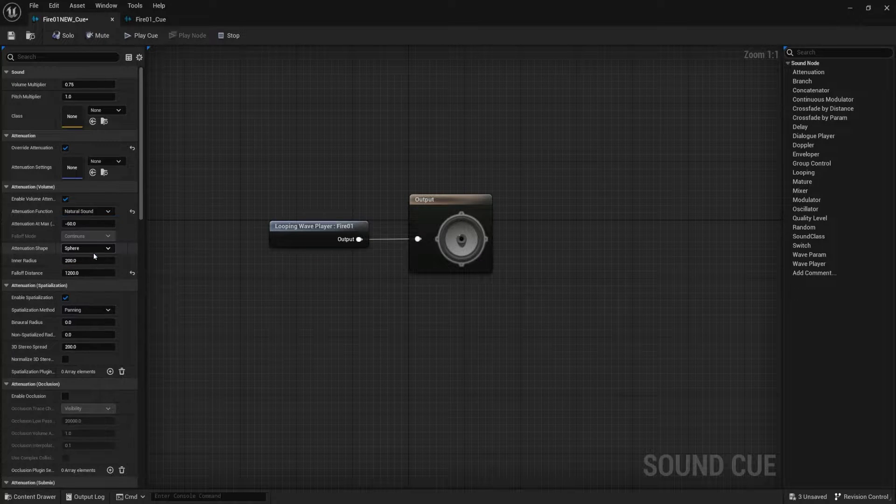
Set Fire01NEW_Cue's Attenuation Function to Logarithmic and review the other available functions without changing it.
click(105, 212)
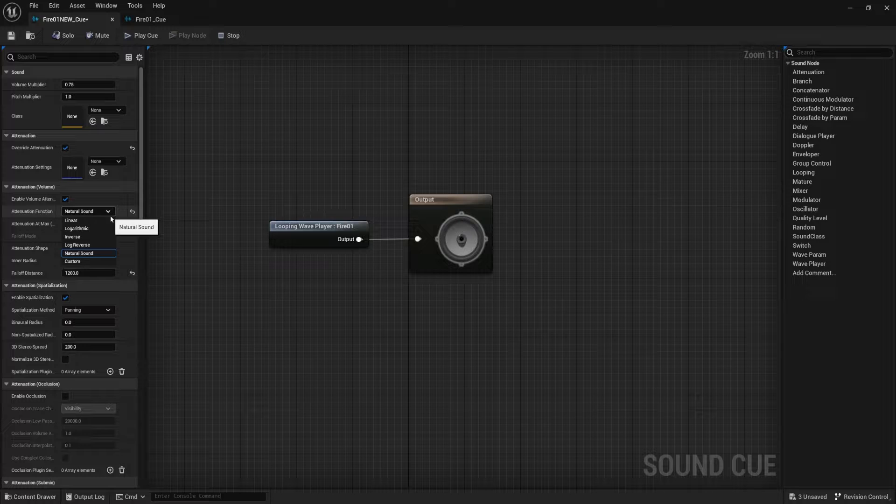
click(90, 228)
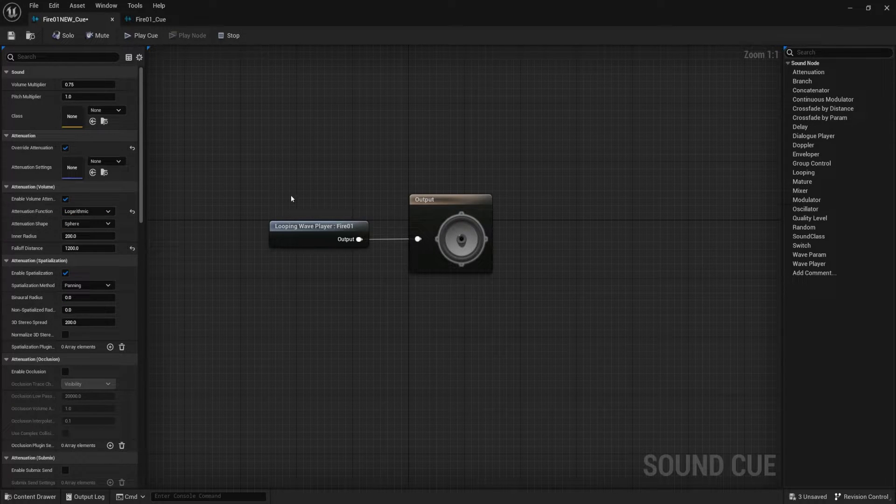
click(107, 211)
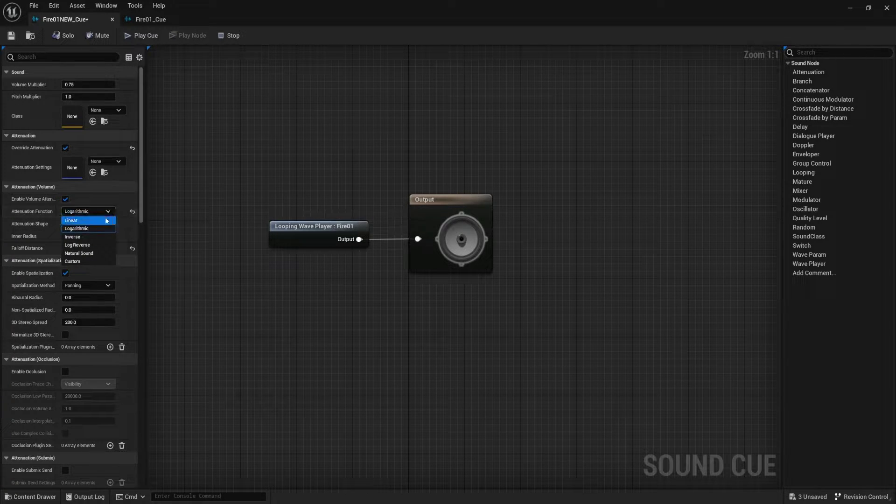
click(304, 166)
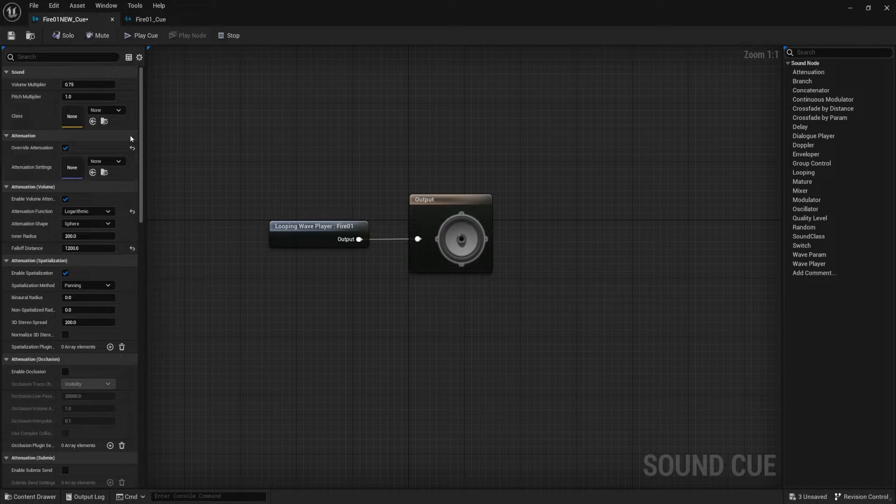
click(89, 212)
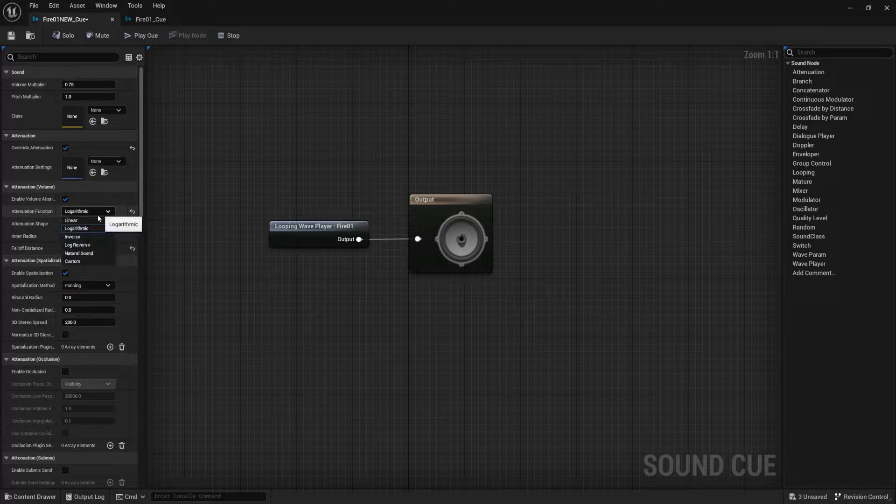
click(327, 140)
Return to the level and move around the fire to examine Fire01NEW_Cue's attenuation range from several sides.
drag(441, 4, 895, 252)
right_drag(358, 267, 322, 384)
key(w)
key(s)
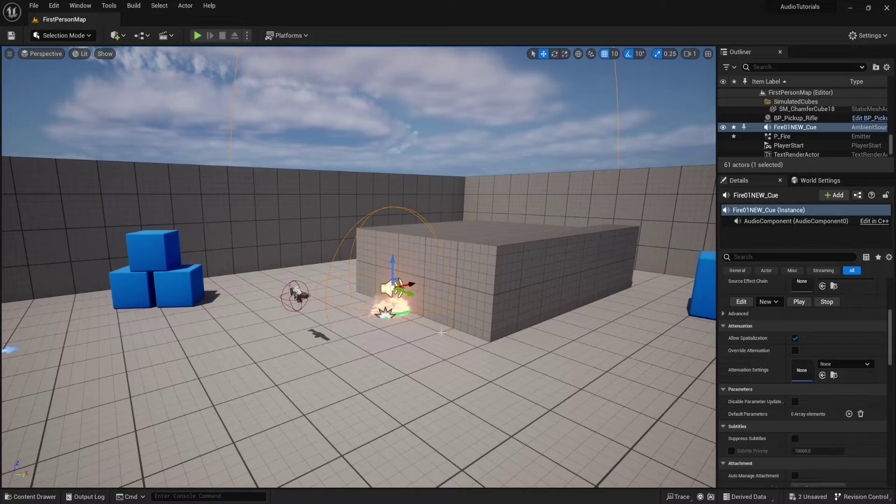
right_drag(355, 262, 257, 247)
key(d)
key(w)
key(w)
right_drag(326, 322, 455, 322)
key(a)
key(s)
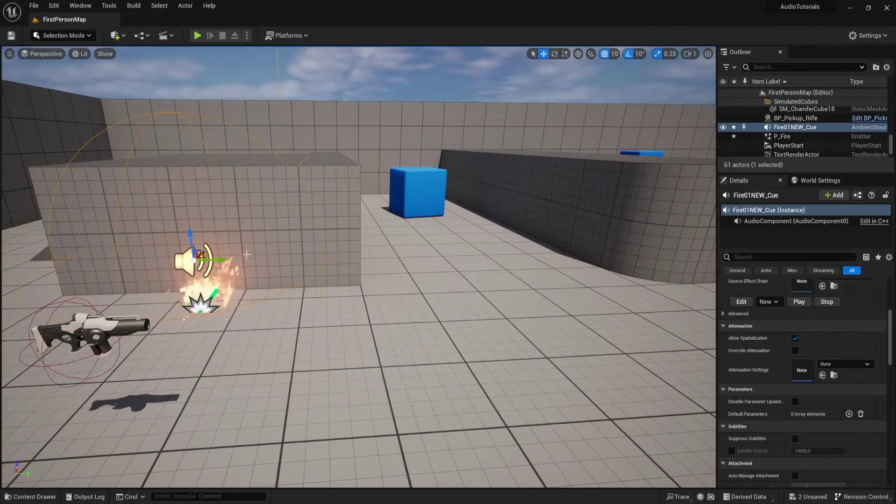
Select the P_Fire emitter together with Fire01NEW_Cue and duplicate the pair beside the original, near the block's corner.
right_drag(288, 275, 302, 337)
key(w)
ctrl+click(303, 337)
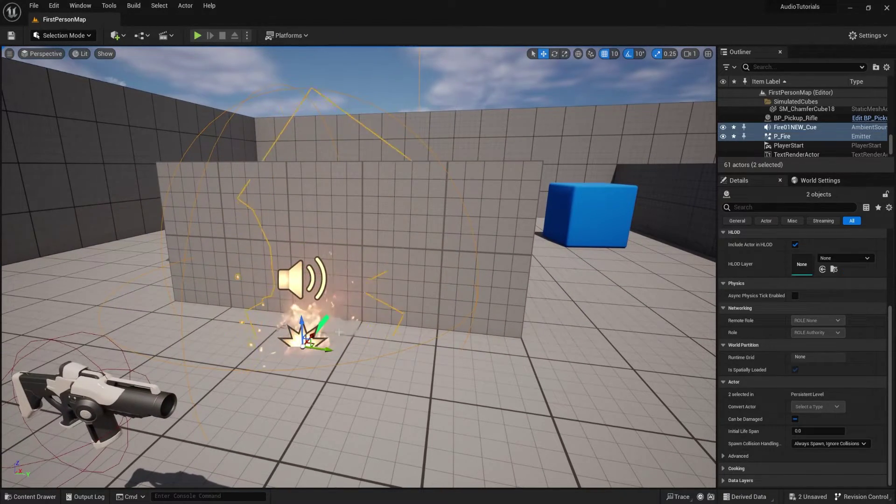
alt+drag(328, 350, 491, 370)
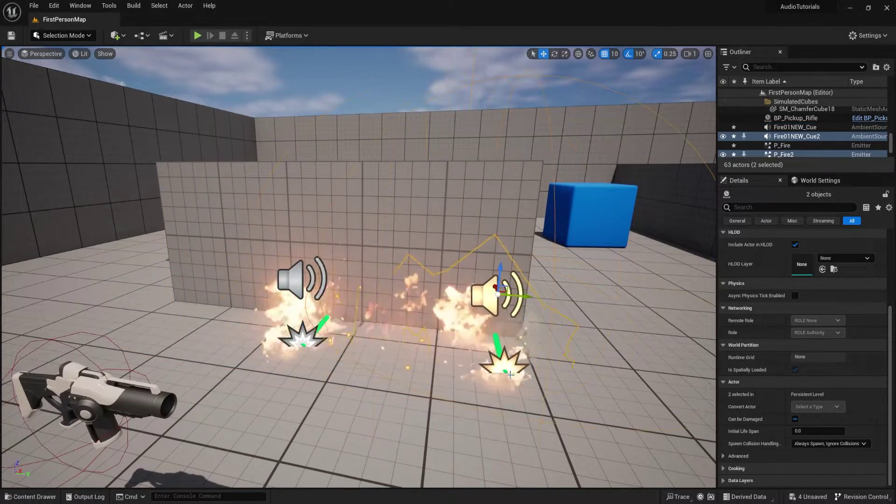
Play the level to test the two fires with their sounds, stop it, and view both from farther away.
key(alt+p)
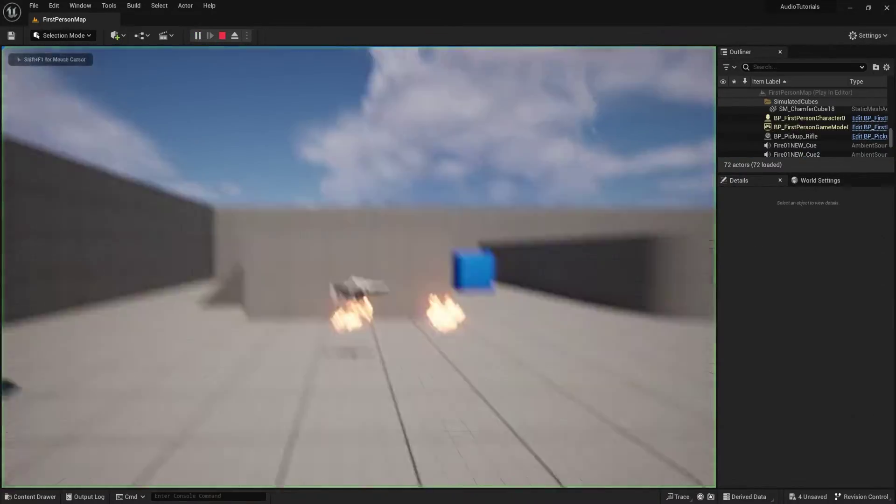
key(Escape)
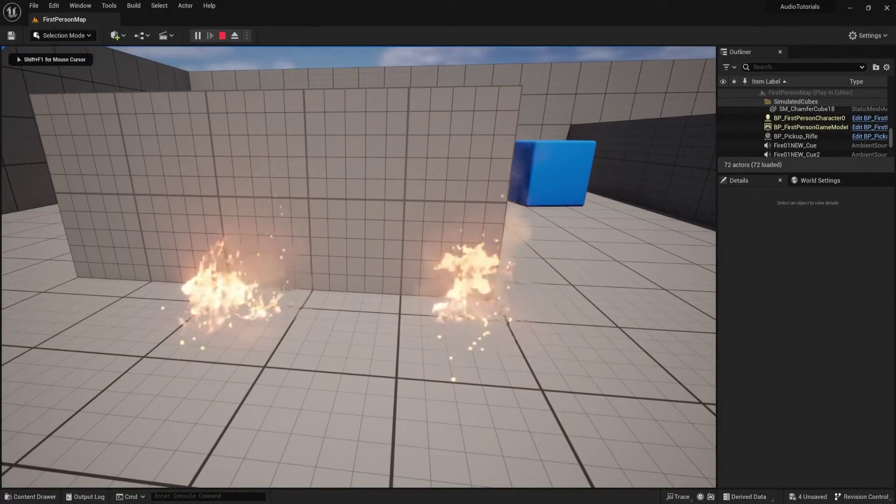
right_drag(395, 258, 367, 234)
key(s)
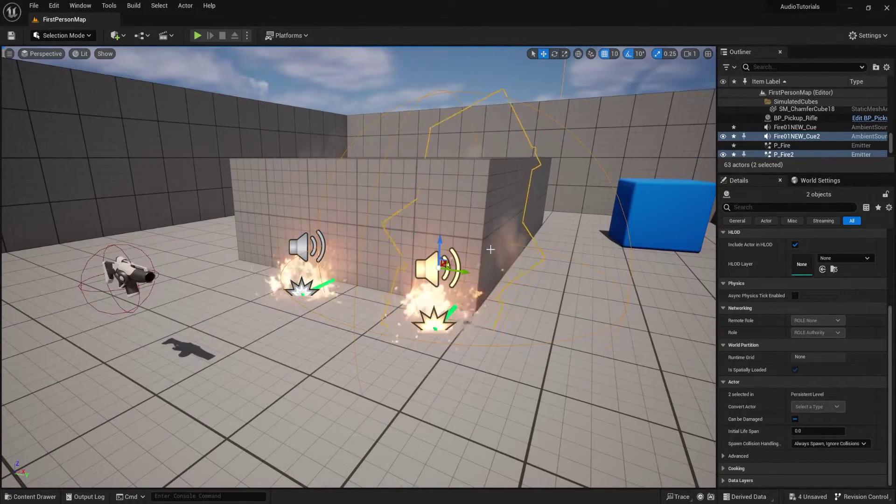
right_drag(490, 248, 522, 210)
scroll(409, 257, down, 2)
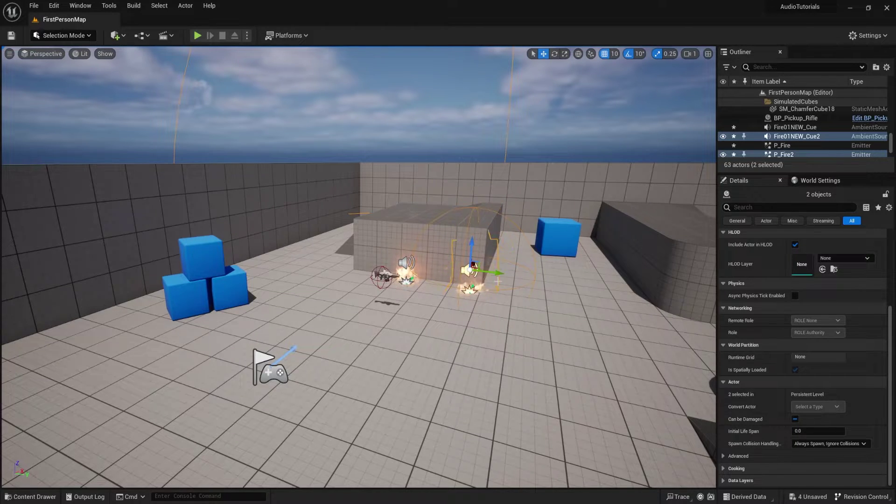
Select P_Fire2 together with Fire01NEW_Cue2 and reposition the pair in front of the block's corner, apart from the original fire.
click(485, 330)
click(469, 290)
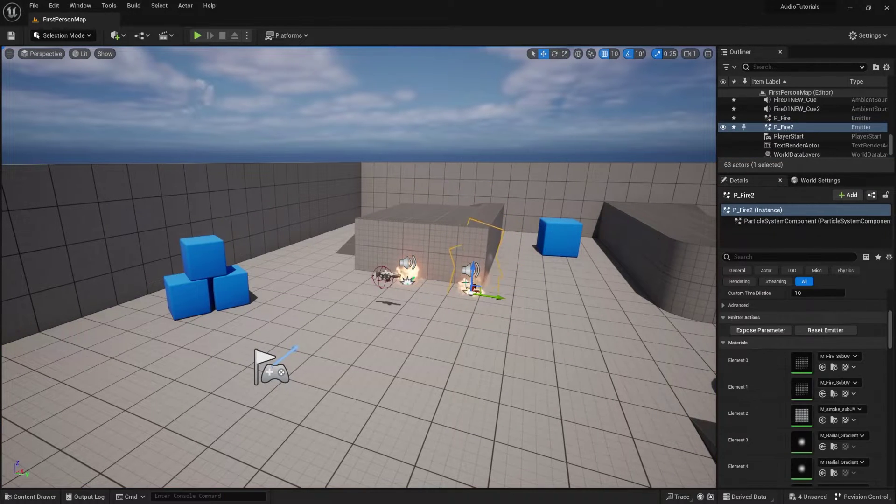
right_drag(469, 290, 420, 322)
right_drag(489, 258, 489, 257)
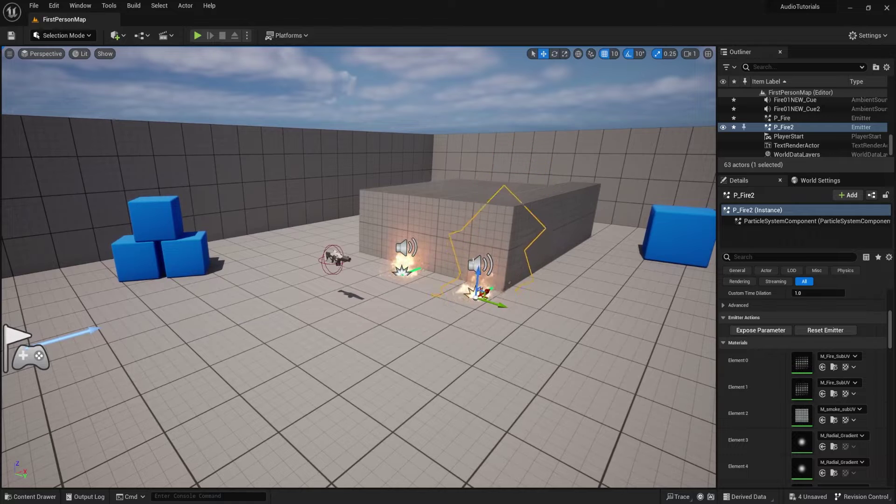
key(Escape)
click(482, 262)
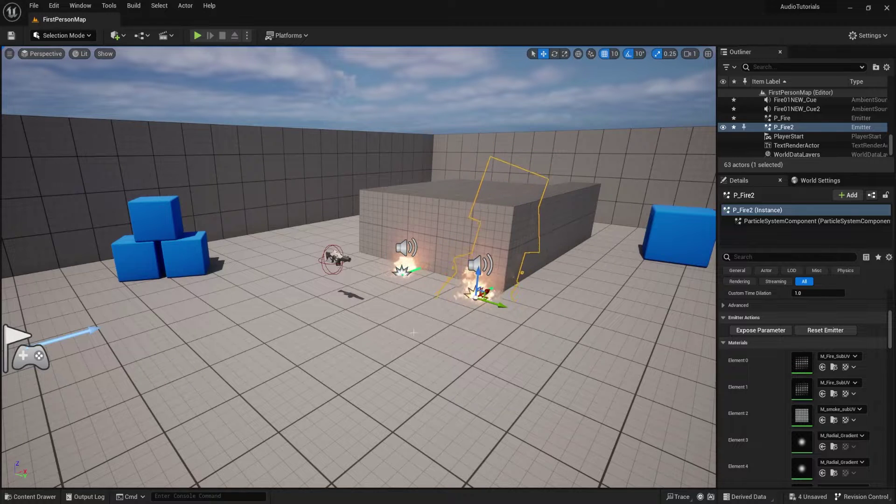
ctrl+click(472, 258)
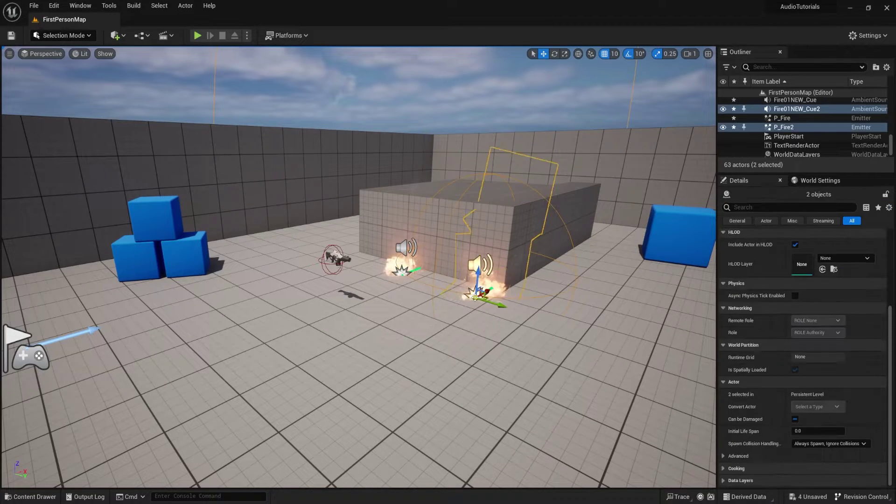
drag(496, 306, 630, 353)
right_drag(379, 301, 533, 292)
drag(379, 300, 456, 310)
right_drag(111, 323, 80, 329)
drag(512, 295, 301, 290)
right_drag(301, 289, 280, 304)
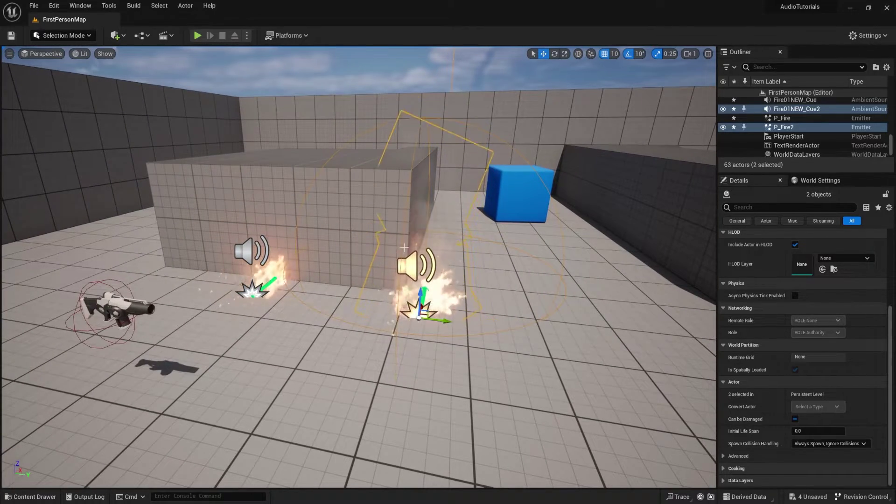
Open Fire01NEW_Cue from the level and move its Looping Wave Player and Output nodes apart to make room between them.
click(392, 270)
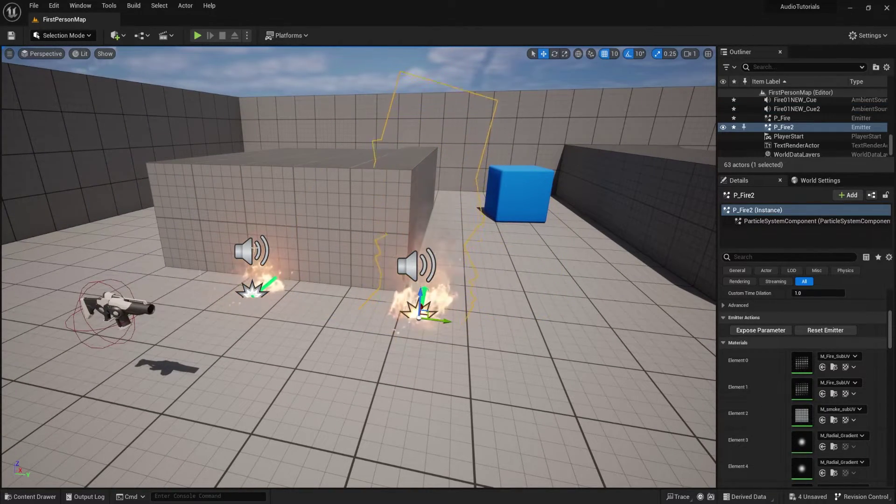
click(252, 251)
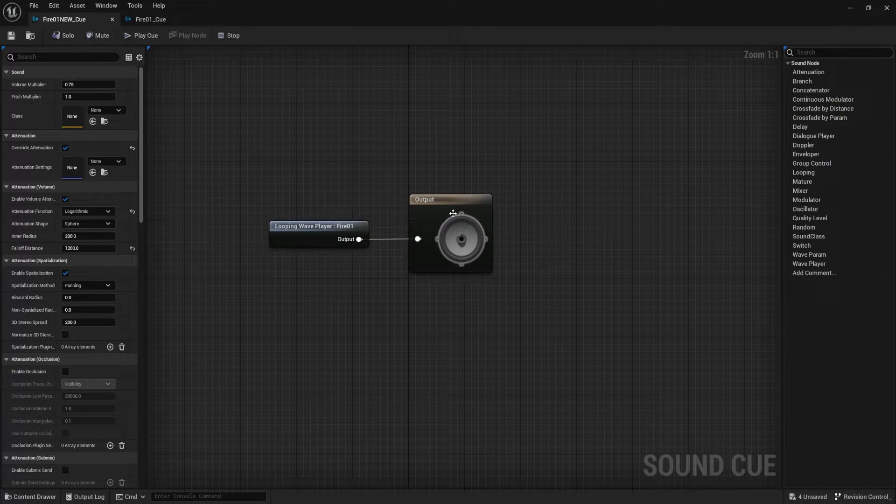
drag(446, 209, 481, 208)
drag(308, 225, 230, 230)
Add a Modulator node and connect it between the Fire01 Looping Wave Player and the Output.
right_click(362, 281)
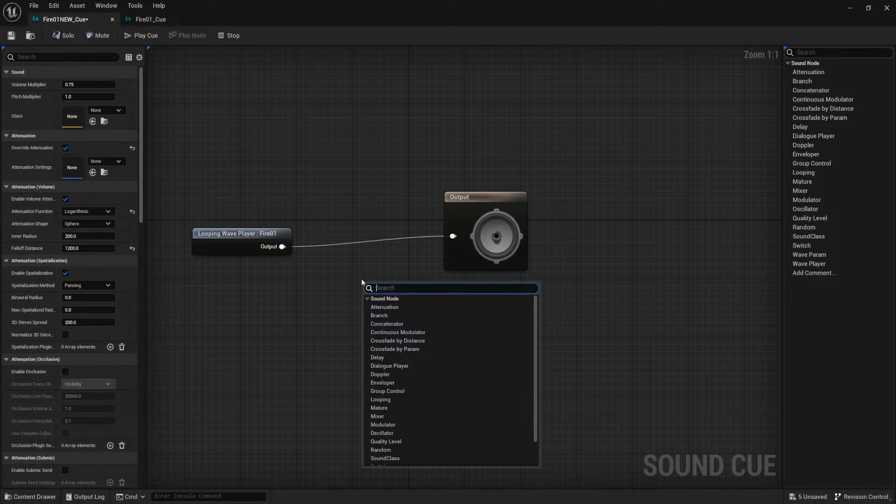
text(modulator)
key(Return)
drag(384, 287, 453, 236)
drag(283, 246, 453, 236)
Arrange the Looping Wave Player and Modulator nodes in a neat row next to the Output.
drag(213, 193, 322, 279)
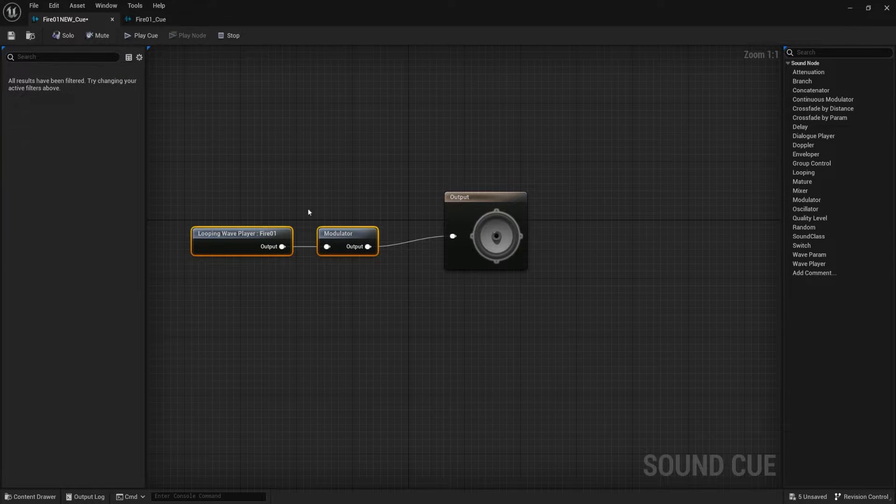
drag(342, 231, 385, 224)
click(346, 219)
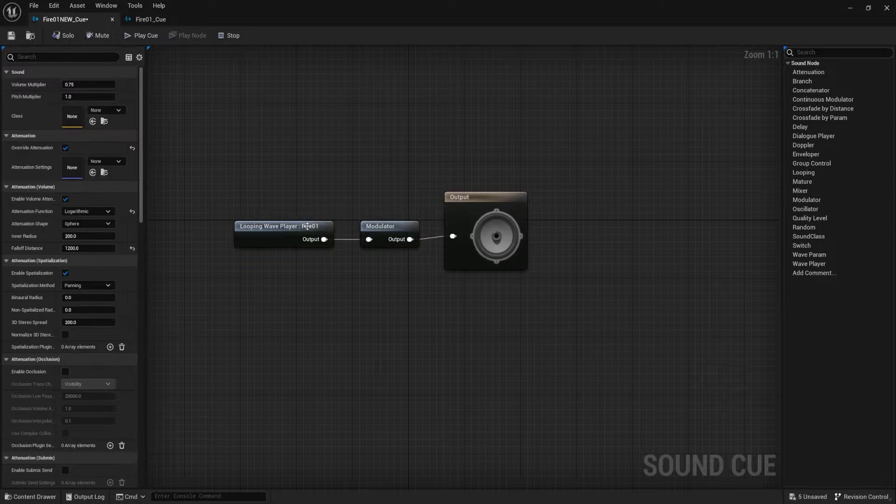
click(308, 226)
drag(307, 226, 315, 226)
click(356, 185)
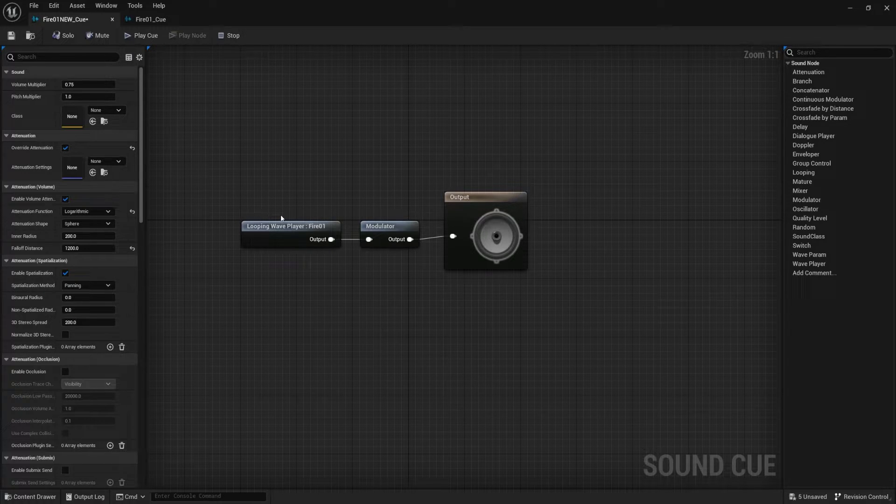
Set the Modulator's Pitch Min to 0.9 and Pitch Max to 1.1, and save the cue.
click(395, 223)
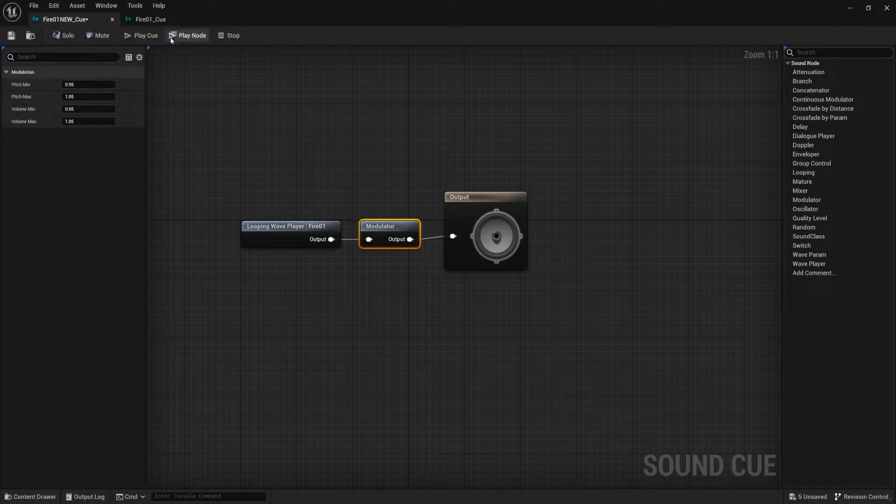
click(144, 37)
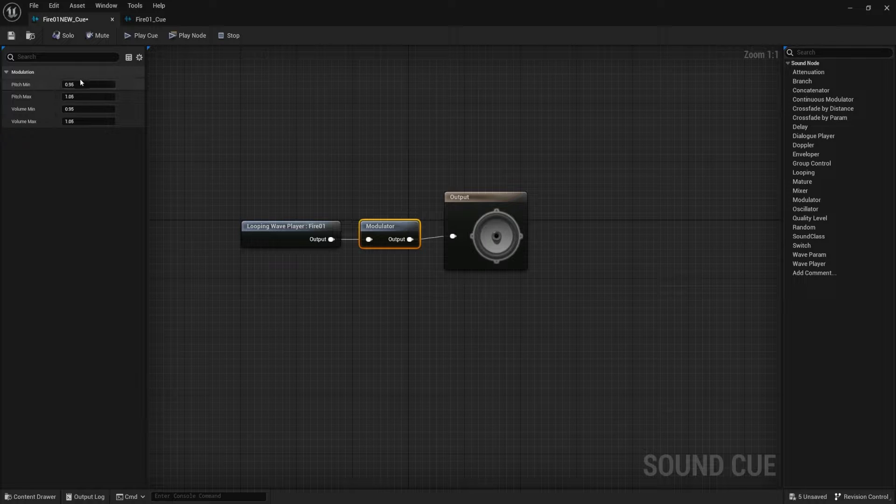
text(0.9)
key(Return)
click(85, 97)
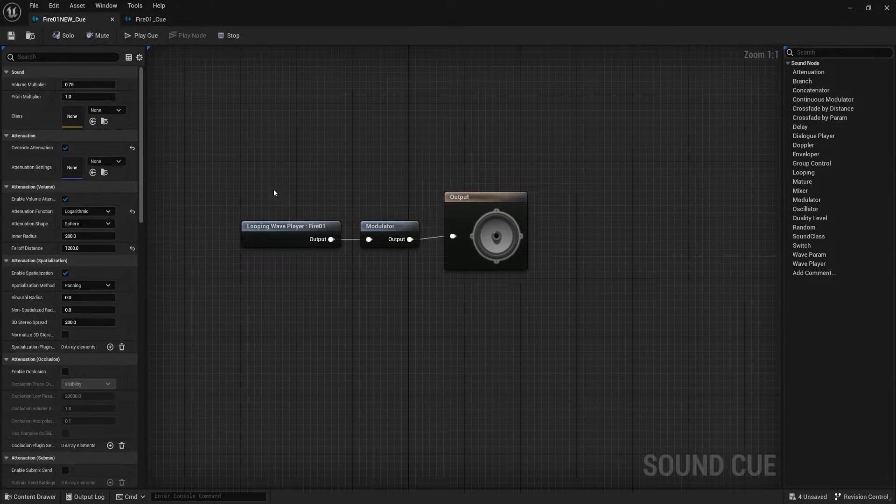
drag(273, 189, 394, 264)
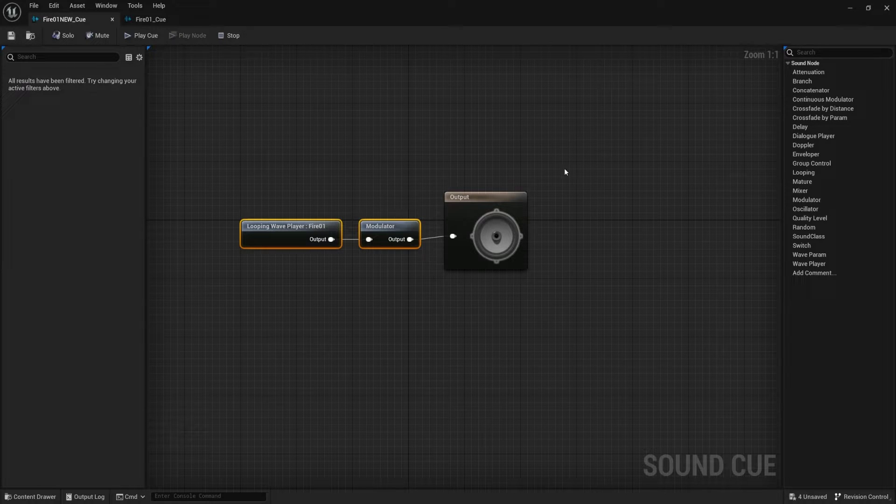
click(483, 225)
click(382, 231)
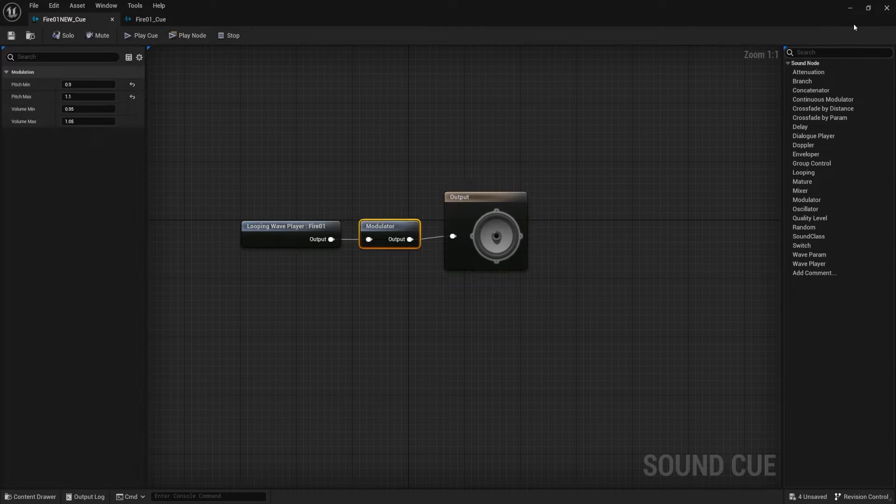
Return to the level, save all unsaved changes, and play it to test the modulated sound of both fires.
click(850, 8)
scroll(351, 273, down, 6)
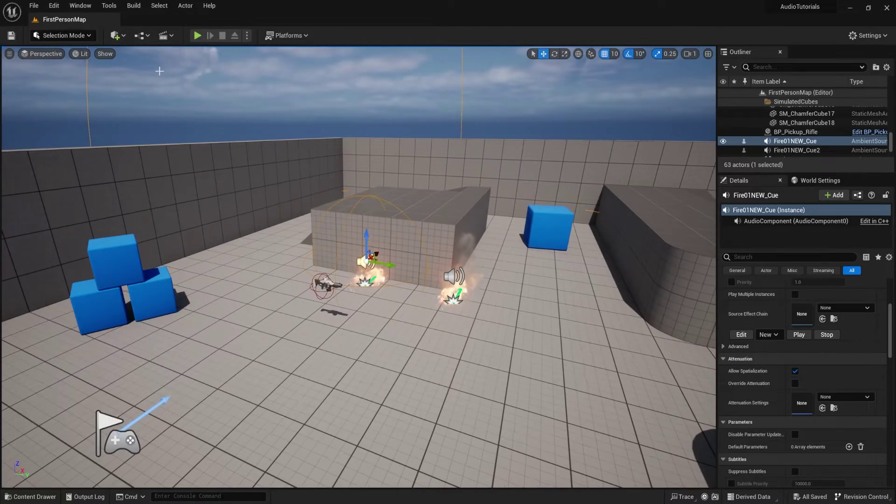
click(198, 36)
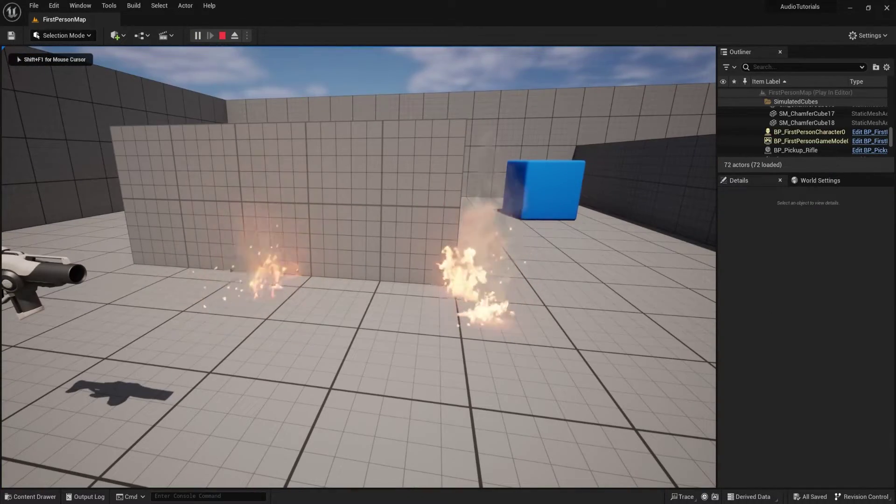
key(Escape)
Delete the second fire emitter P_Fire2 together with its duplicated sound, Fire01NEW_Cue2.
scroll(356, 273, down, 8)
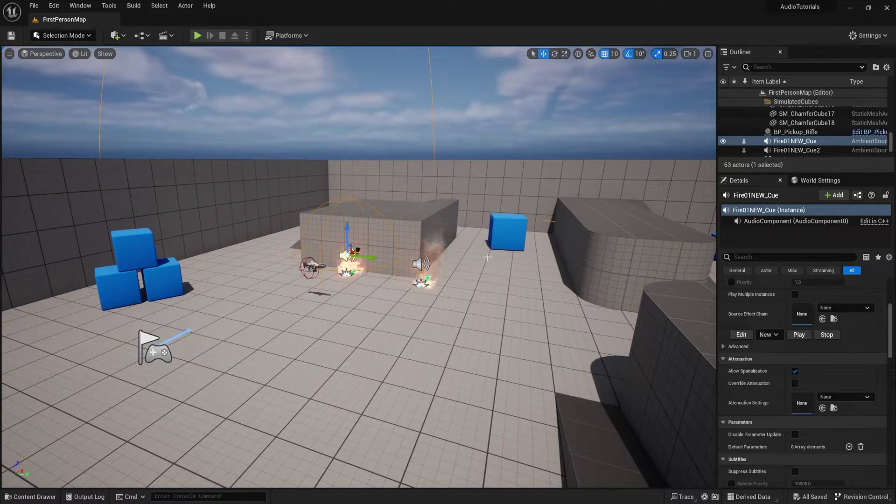
click(422, 264)
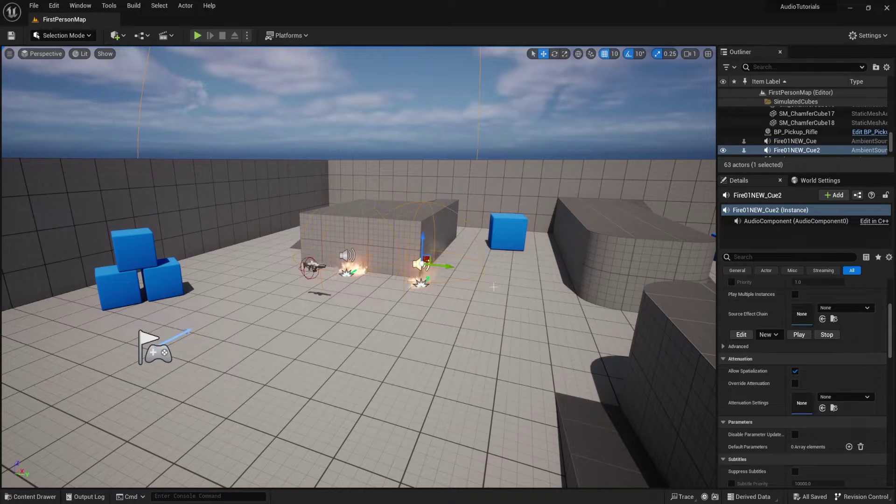
scroll(448, 318, up, 3)
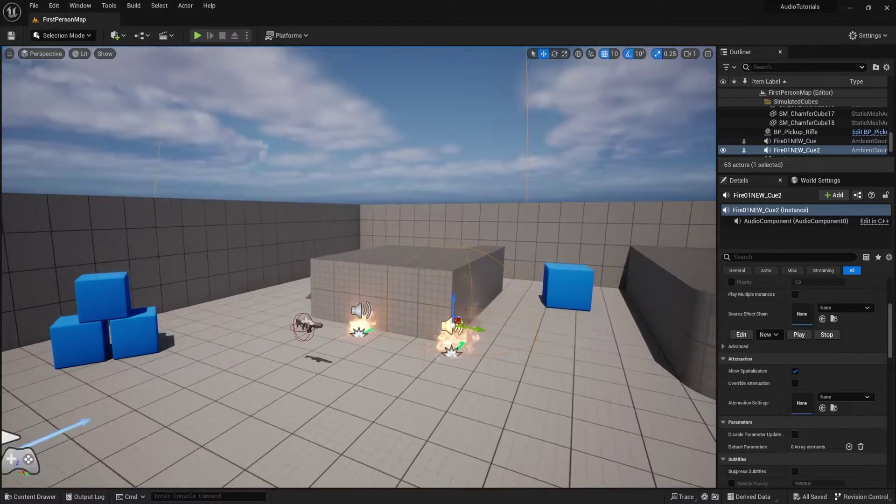
ctrl+click(440, 308)
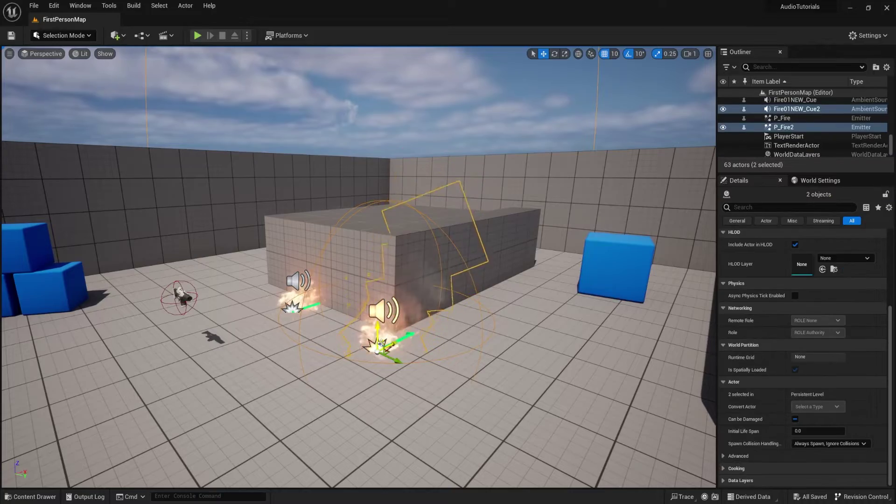
key(Delete)
right_drag(432, 312, 531, 306)
right_drag(448, 308, 511, 304)
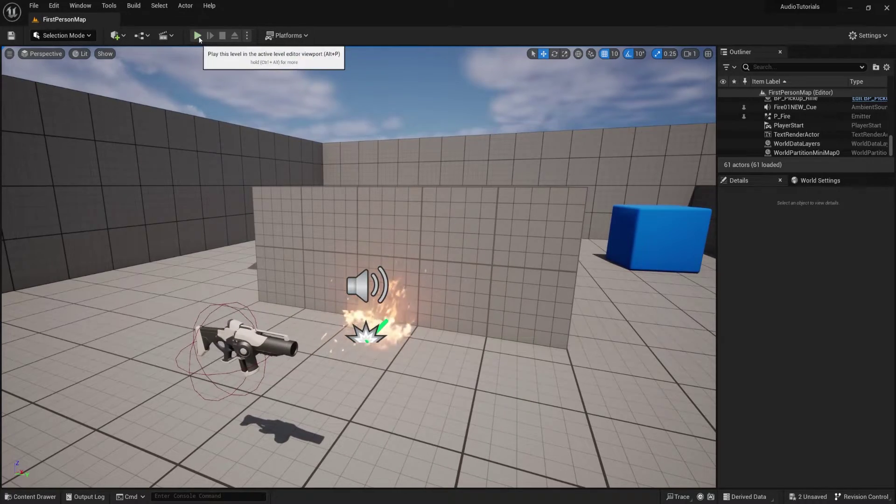
Play the level and walk around and over the wall block to hear how the remaining fire sounds from behind it.
click(197, 35)
key(w)
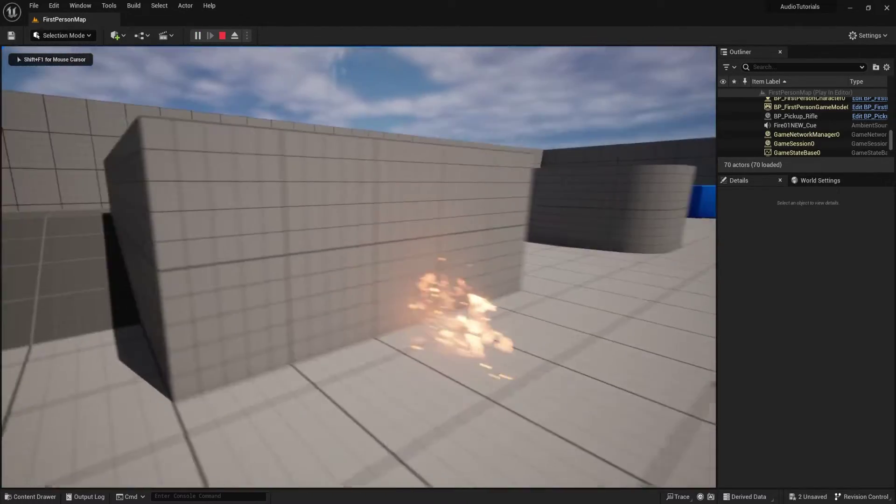
key(a)
key(space)
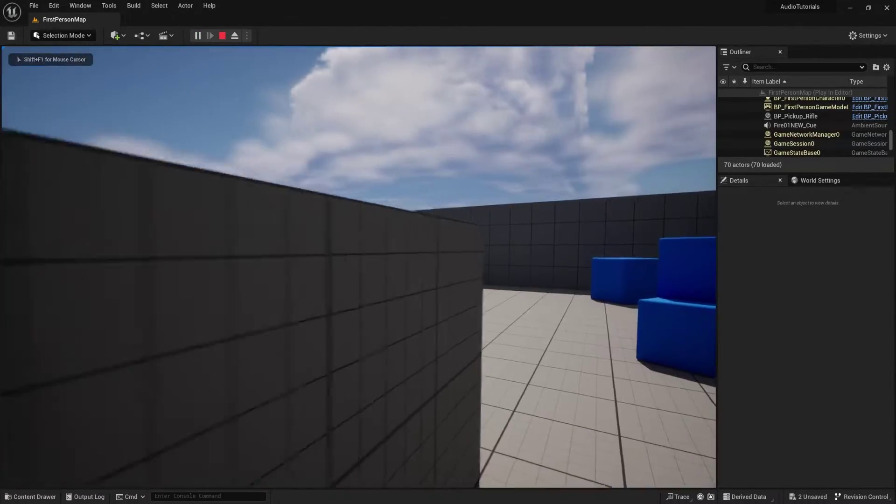
key(w)
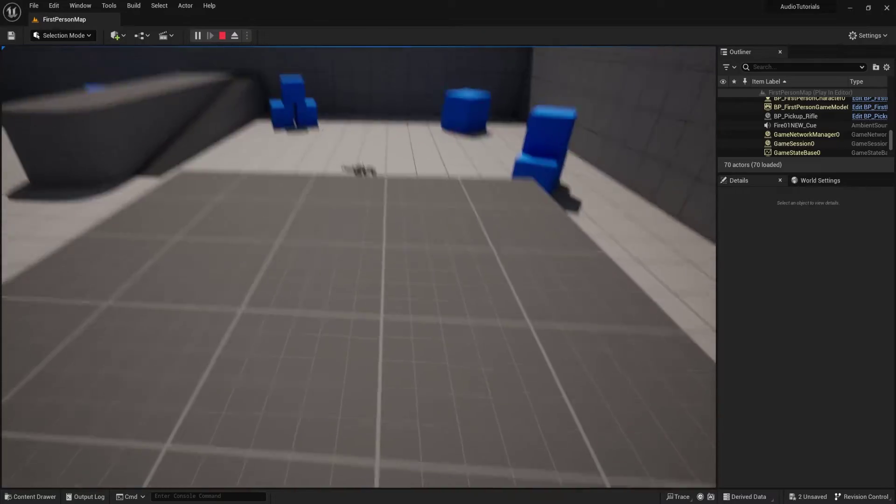
key(d)
key(d)
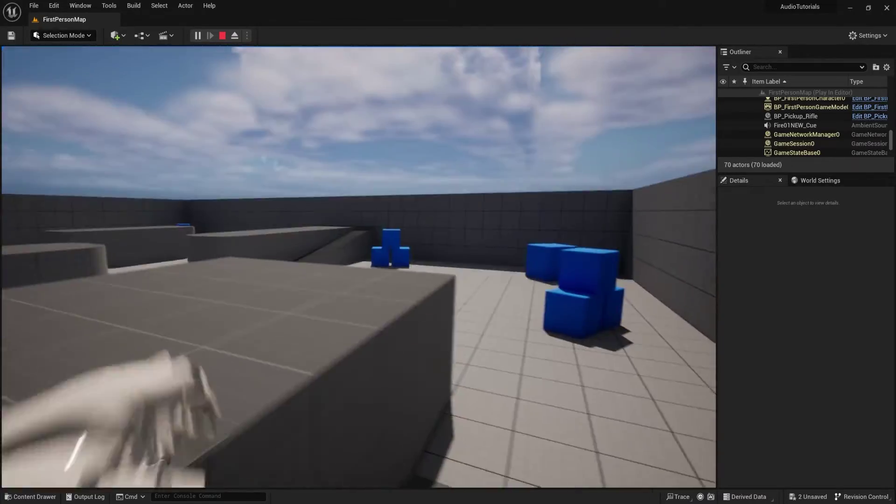
key(w)
key(s)
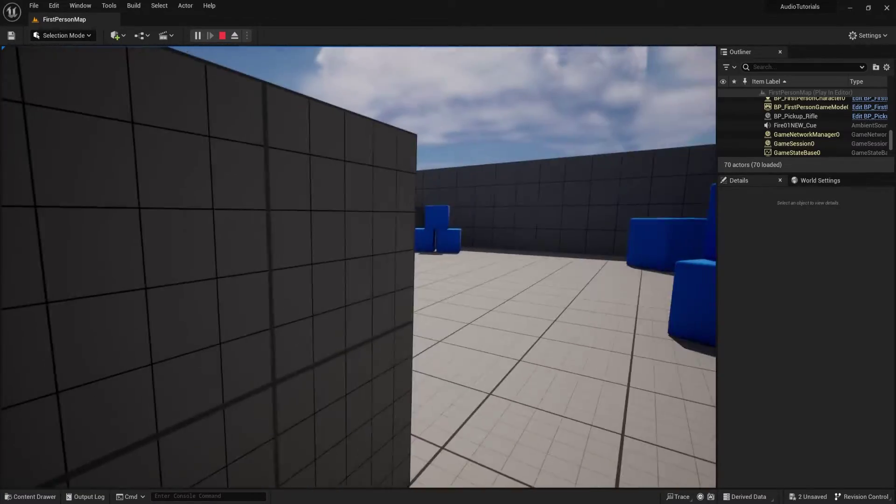
key(Escape)
Move the rifle pickup sideways along the wall, farther away from the fire.
right_drag(432, 274, 374, 274)
key(d)
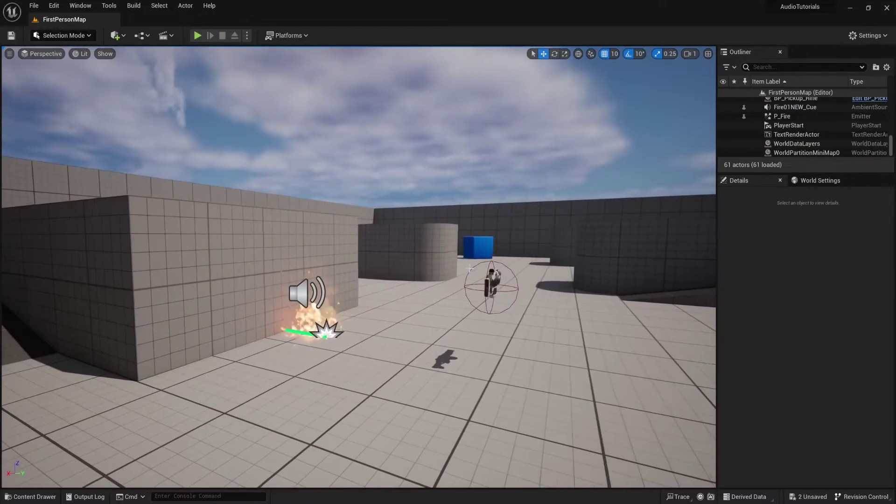
key(d)
right_drag(320, 303, 306, 267)
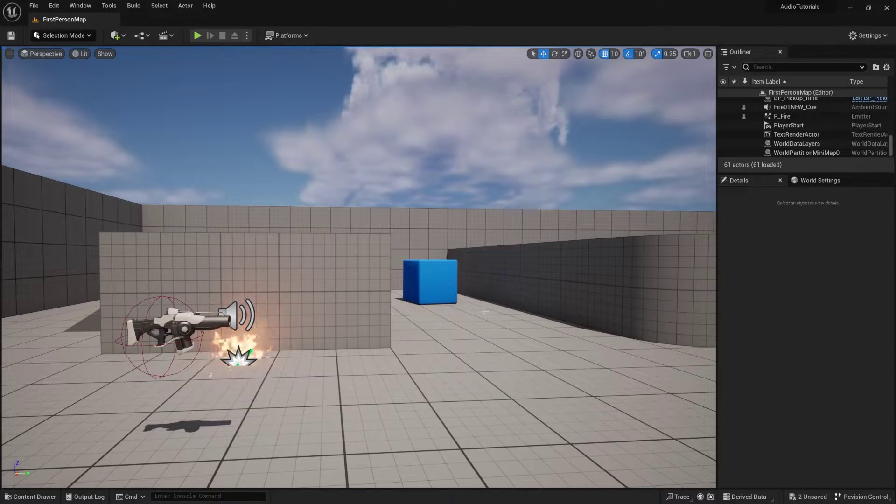
right_drag(479, 307, 420, 306)
key(a)
mouse_move(491, 326)
right_down()
mouse_move(630, 326)
mouse_move(491, 326)
right_up()
key(w)
key(d)
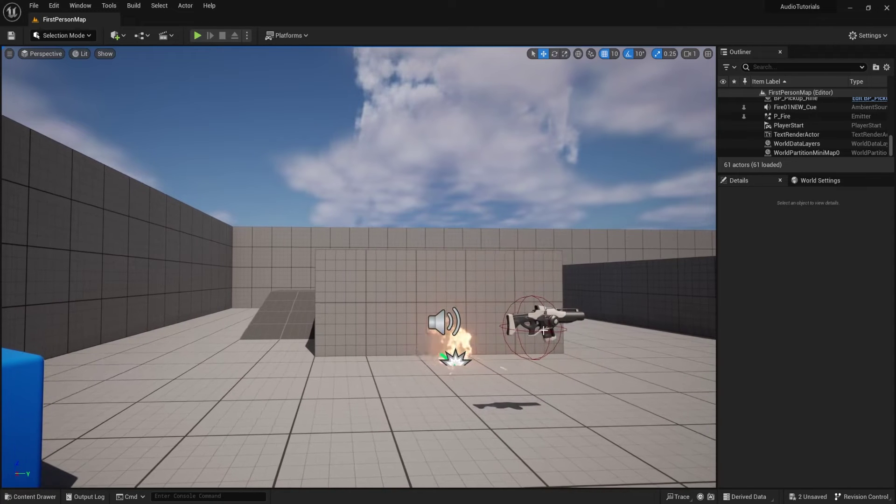
click(545, 325)
drag(561, 328, 658, 339)
key(d)
right_drag(658, 339, 686, 350)
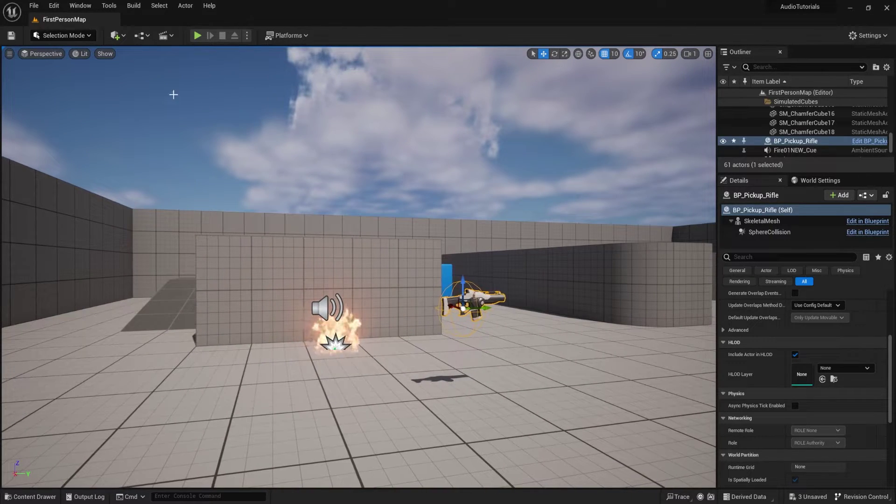
Play the level briefly to check the fire's sound near the wall.
click(197, 36)
key(w)
key(Escape)
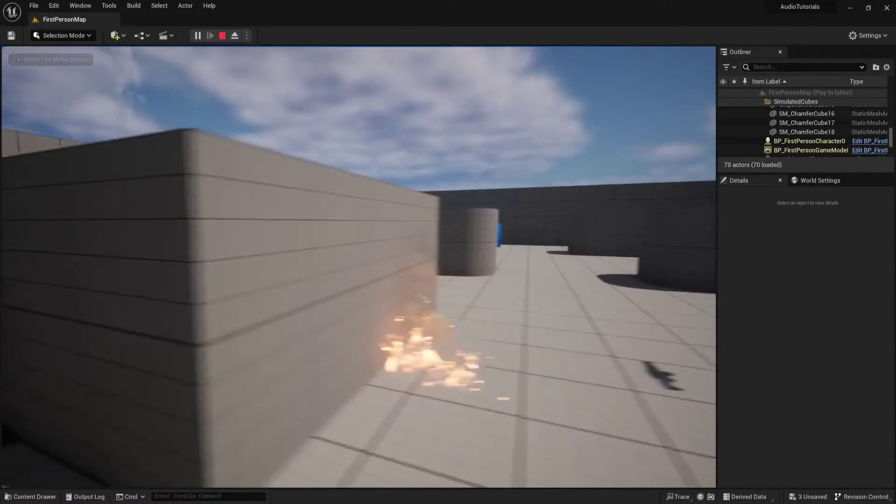
Select the fire's ambient sound in the level and open its Fire01NEW_Cue asset from the StarterContent Audio folder.
click(404, 311)
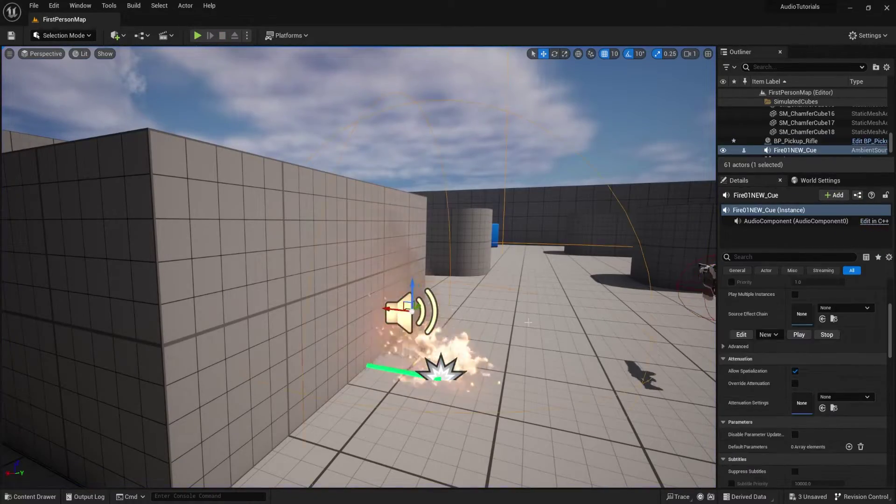
right_drag(560, 271, 554, 284)
key(ctrl+space)
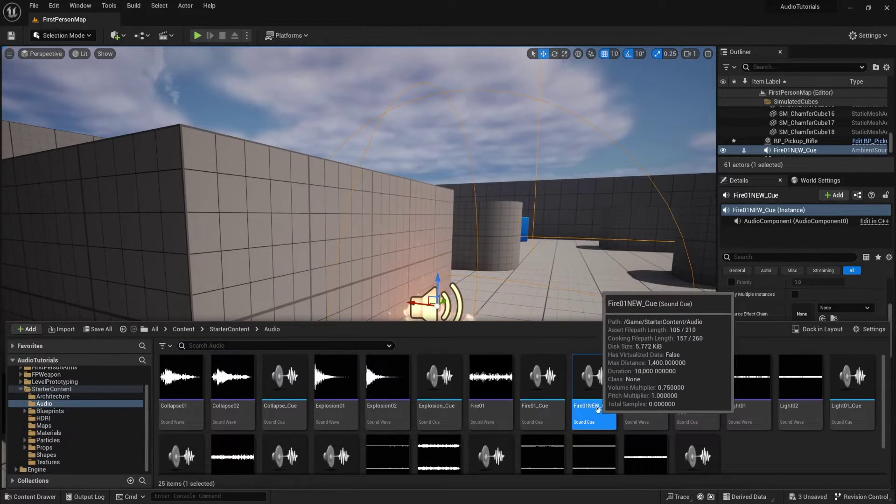
double_click(549, 419)
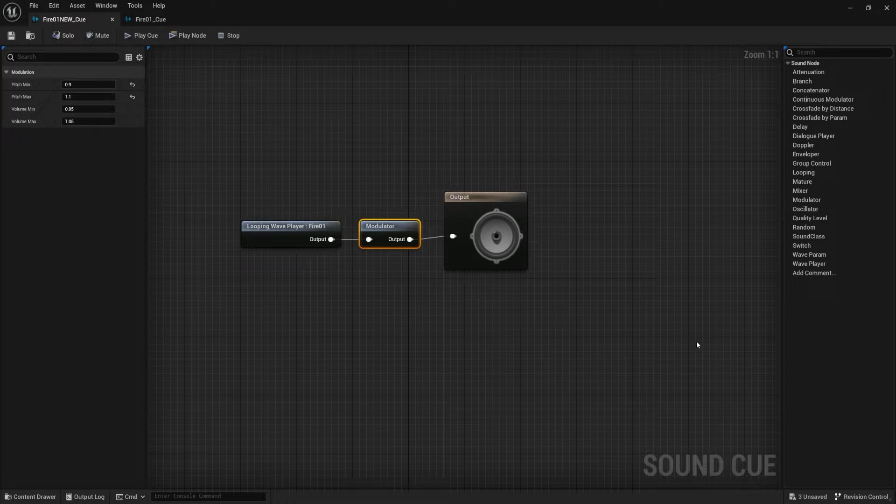
Enable occlusion in the attenuation settings of the cue's Output node.
click(492, 201)
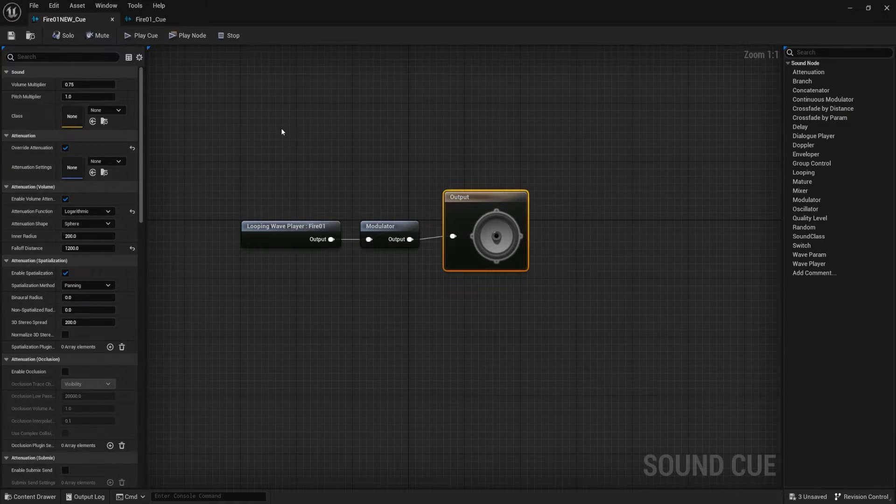
click(289, 235)
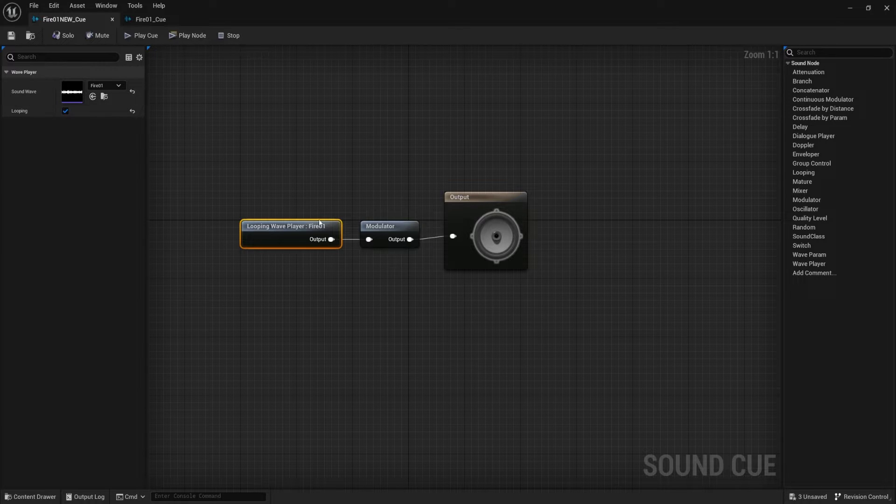
click(519, 220)
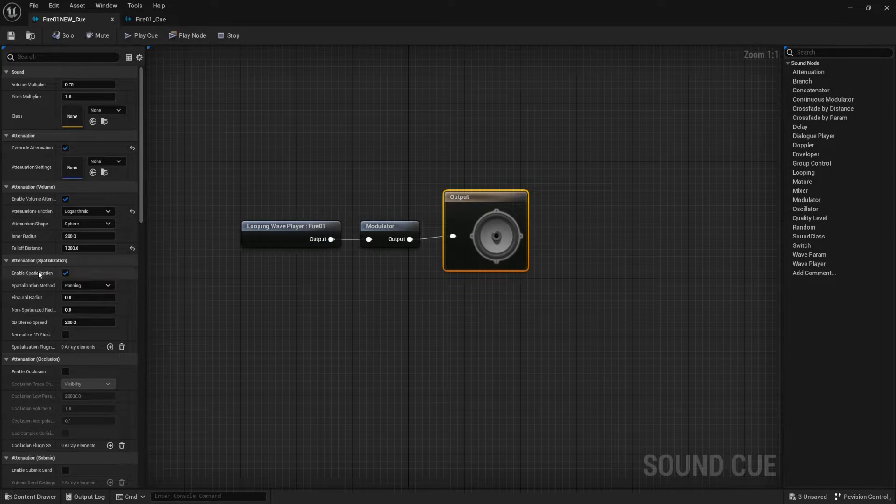
scroll(40, 276, down, 4)
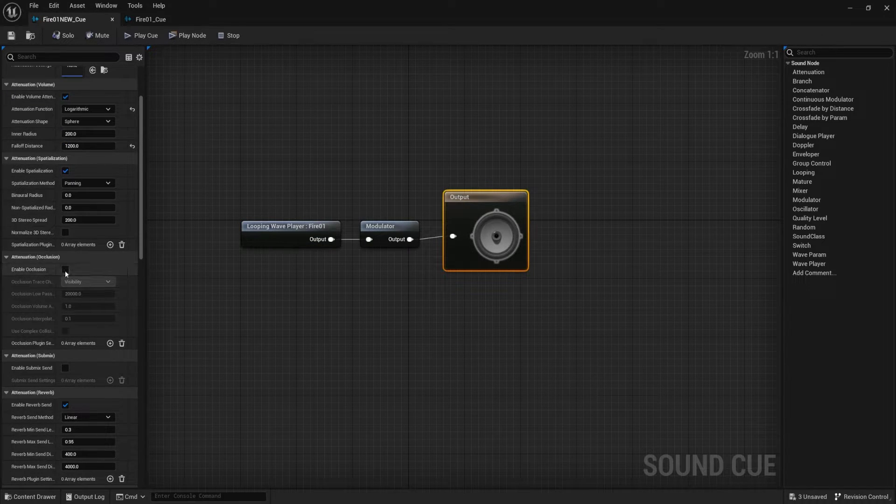
click(66, 271)
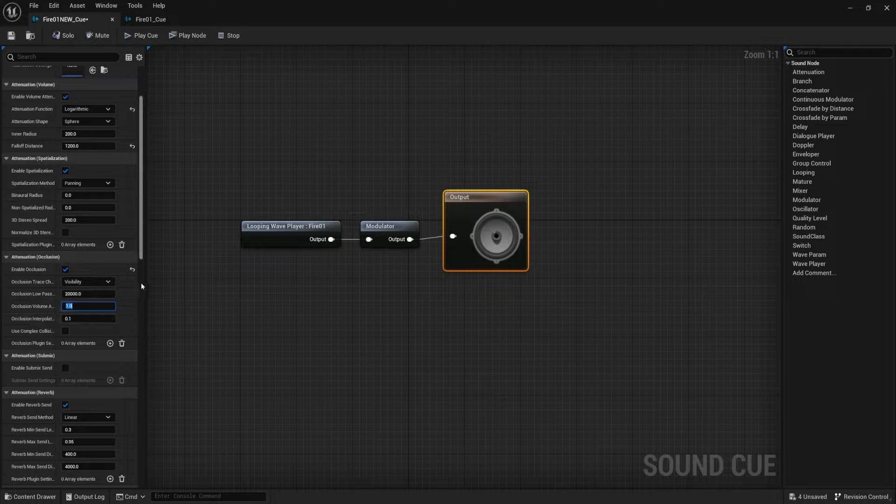
Widen the details area, set Occlusion Volume Attenuation to 0.2, and save the cue.
drag(145, 280, 208, 276)
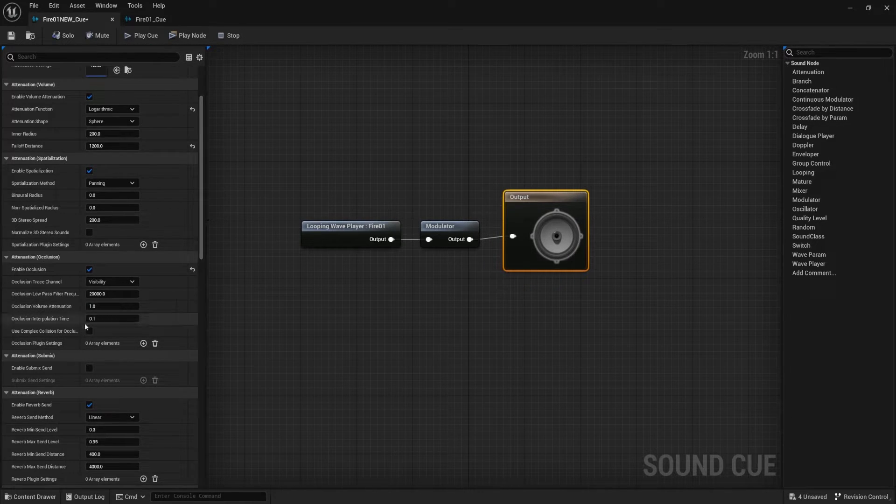
click(96, 306)
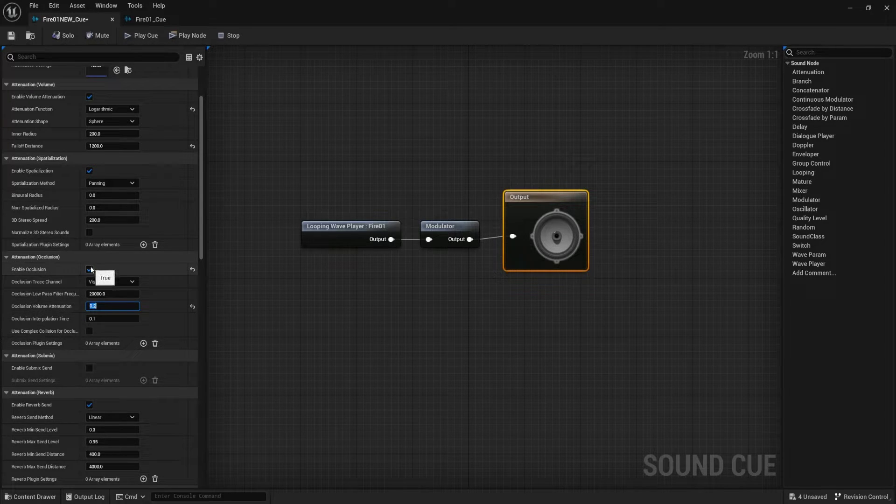
click(268, 306)
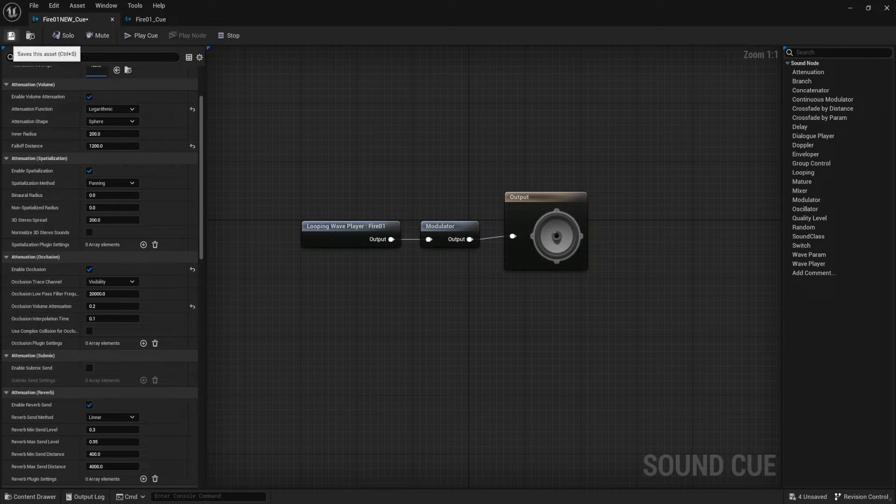
click(12, 35)
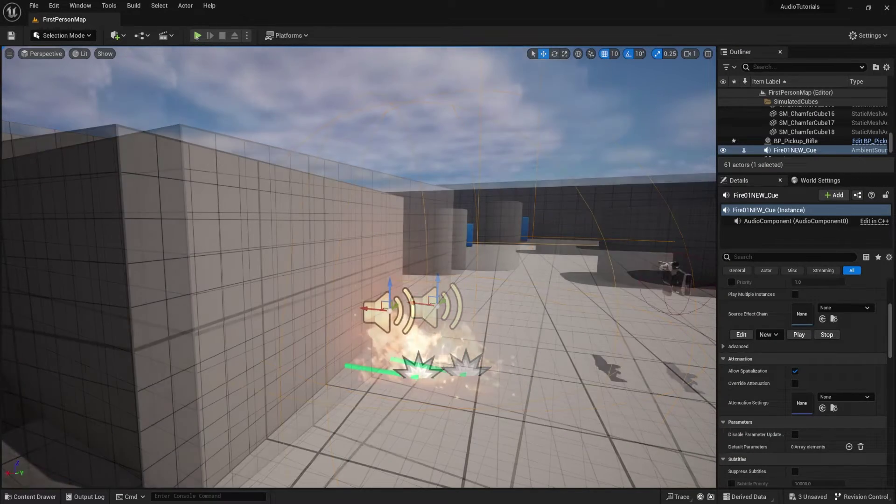
Move the level view back and forth between the fire and the far side of the wall to check the sound's occlusion.
right_drag(359, 267, 364, 297)
right_drag(397, 269, 537, 266)
right_drag(622, 183, 644, 183)
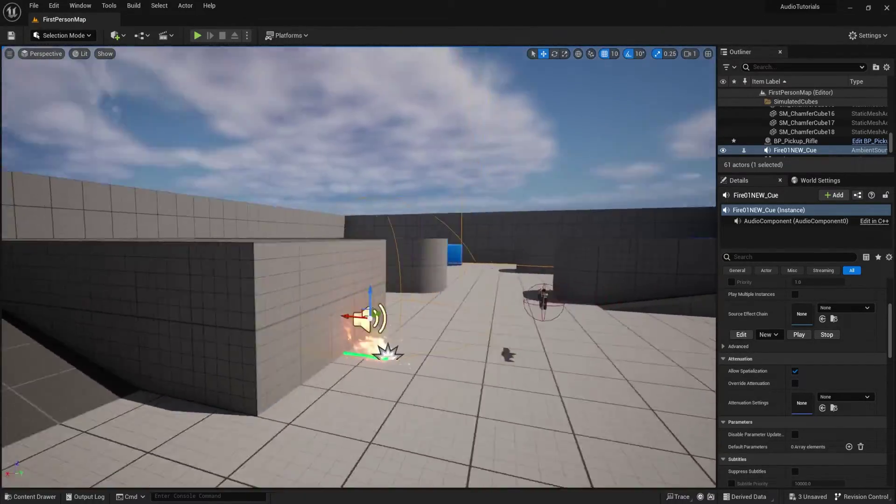
key(w)
right_drag(358, 266, 393, 320)
key(a)
key(d)
key(a)
right_drag(518, 259, 481, 279)
key(d)
key(s)
key(w)
key(a)
key(d)
Set the cue's Occlusion Interpolation Time to 0.3, save it, and return to the level.
drag(895, 4, 488, 1)
click(135, 306)
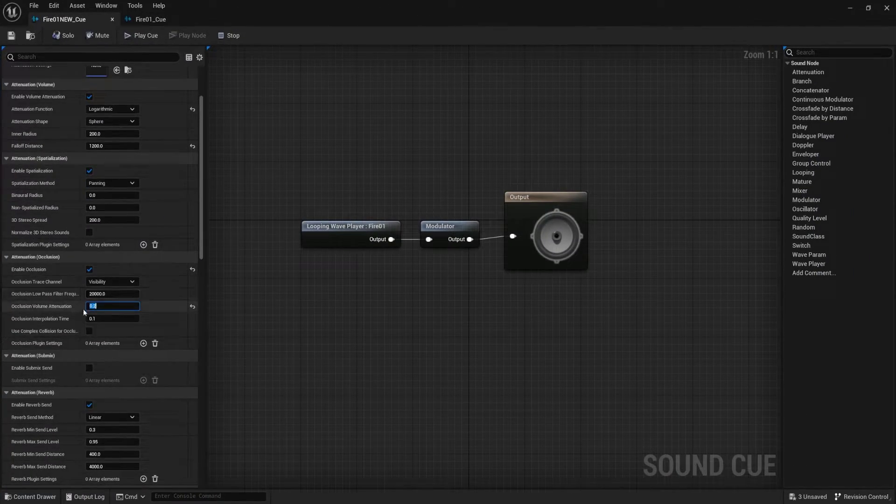
key(Tab)
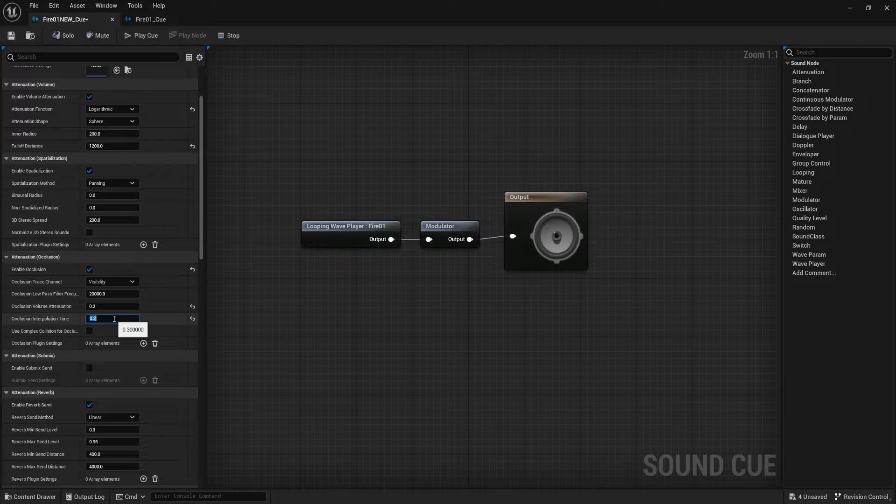
click(12, 36)
click(851, 8)
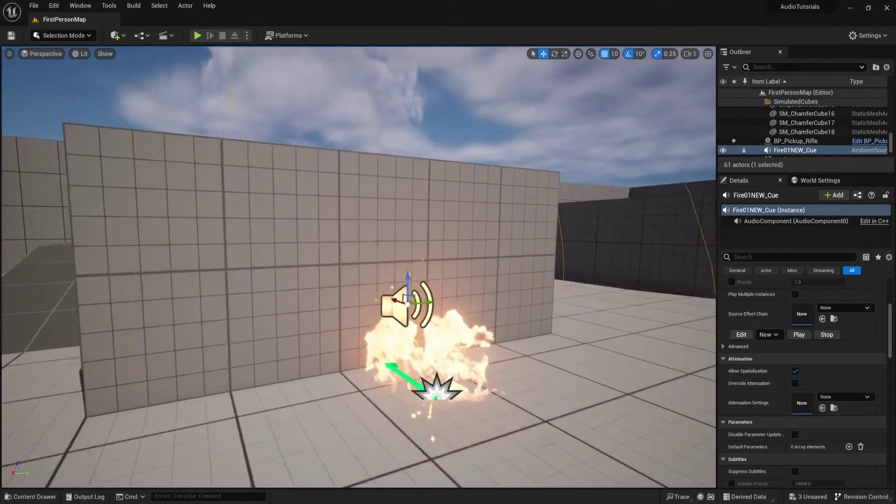
Move the level view behind the wall and back to the fire to check the smoother occlusion transition, and return to the cue.
key(a)
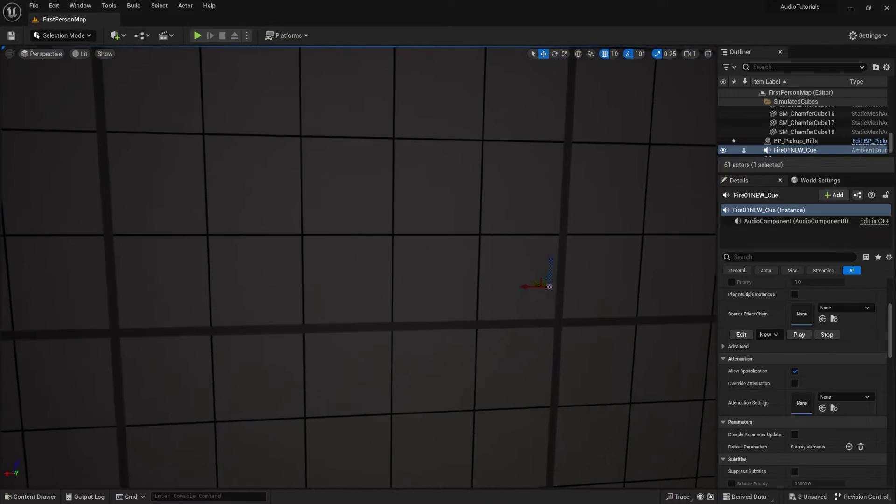
key(d)
key(d)
right_drag(344, 264, 262, 264)
key(Escape)
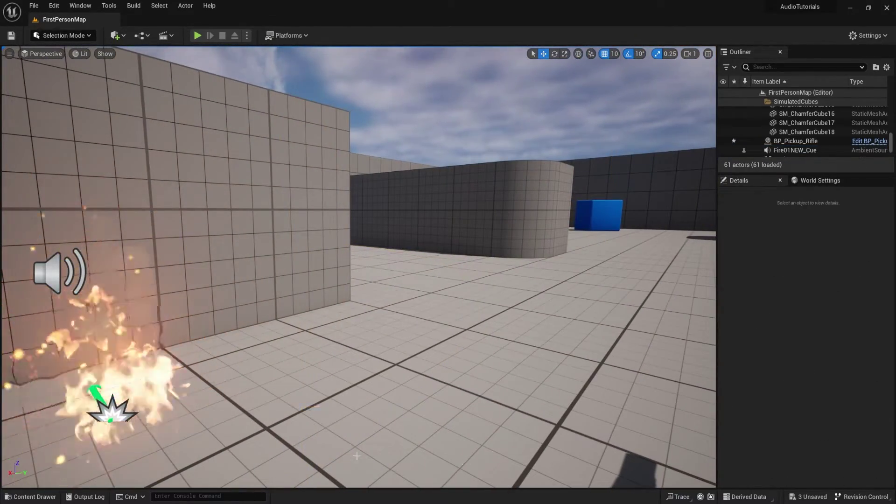
key(s)
mouse_move(358, 265)
right_down()
mouse_move(233, 265)
mouse_move(359, 266)
right_up()
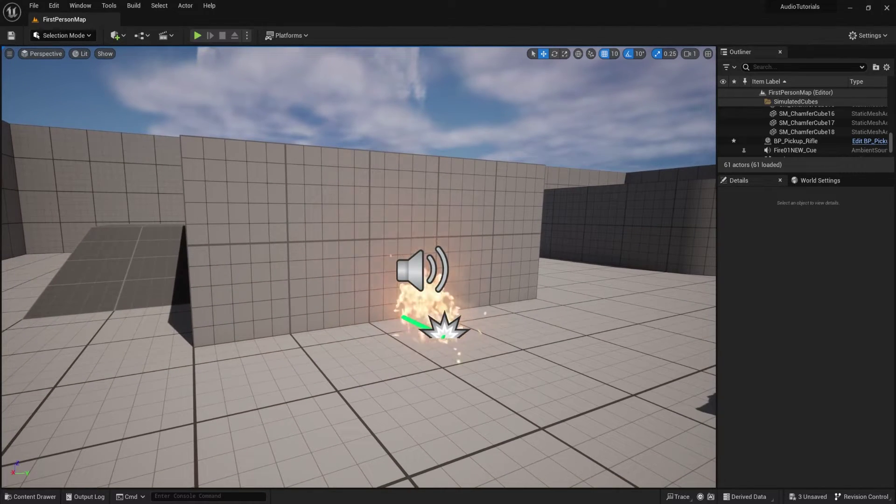
key(alt+Tab)
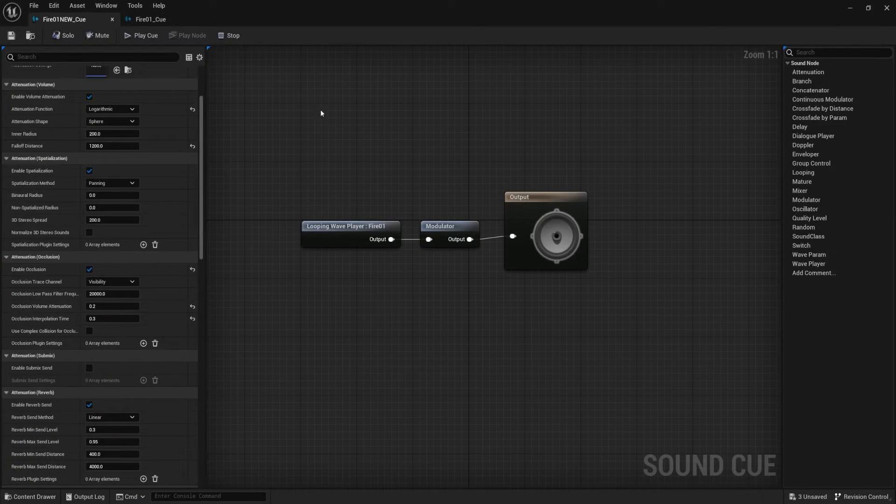
Set the cue's Occlusion Volume Attenuation to 1.
click(96, 307)
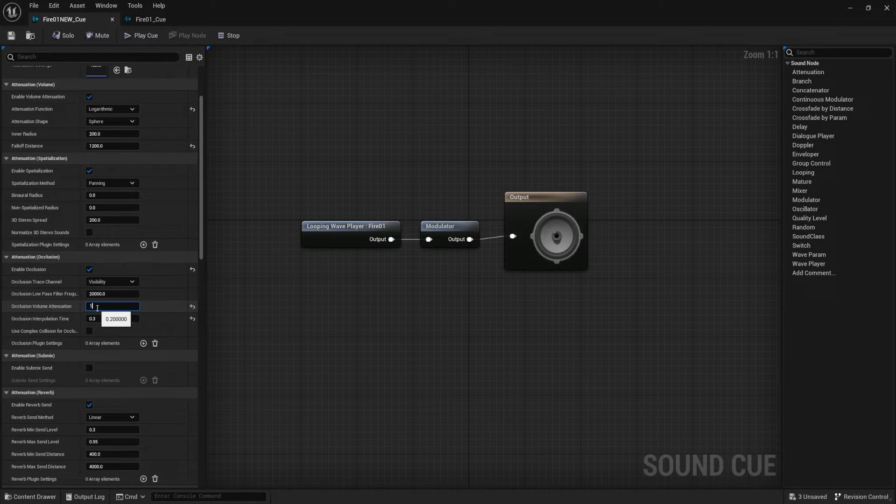
text(1)
key(Return)
click(110, 318)
Set the cue's Occlusion Low Pass Filter Frequency to 1000 and save the cue.
click(110, 293)
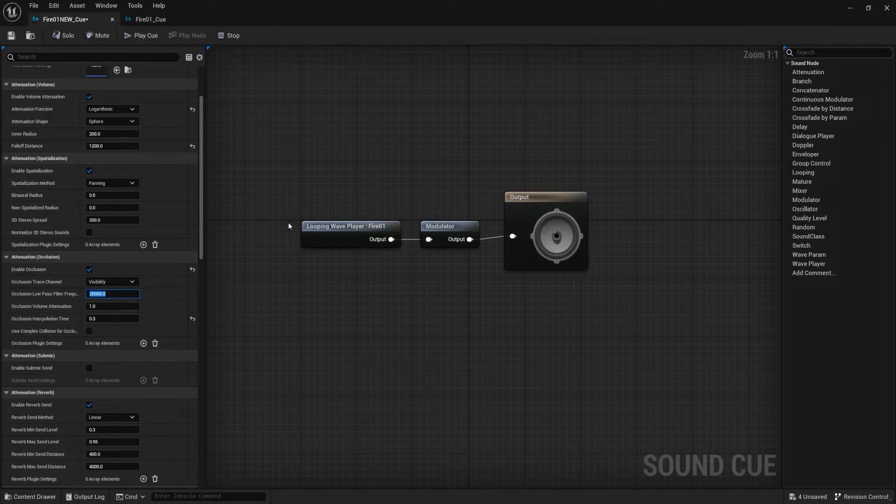
click(111, 295)
drag(110, 295, 73, 295)
click(90, 295)
key(shift+End)
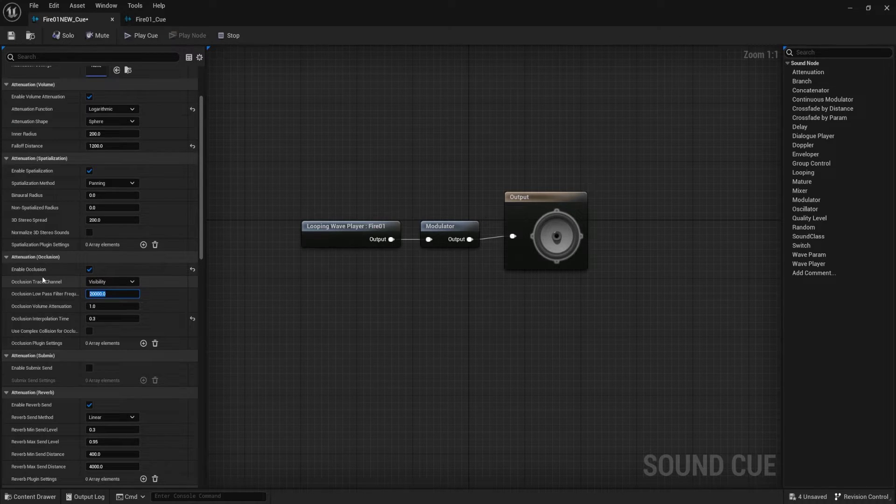
text(1000)
click(11, 36)
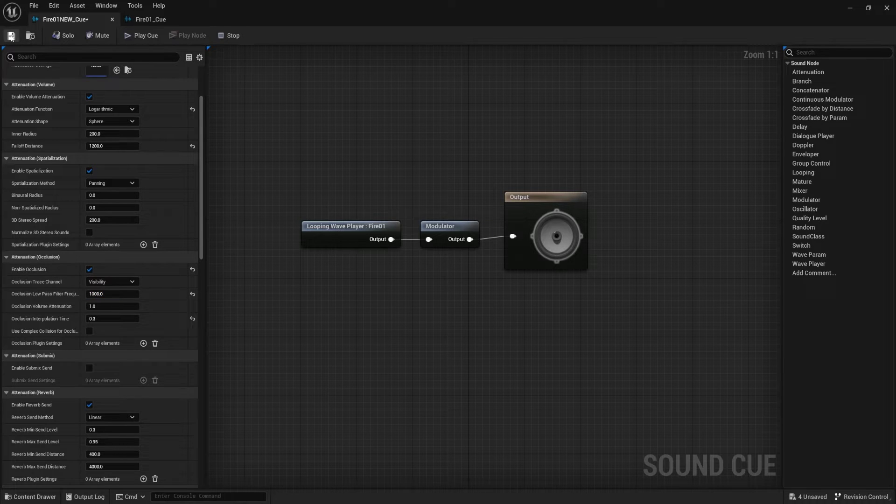
click(103, 308)
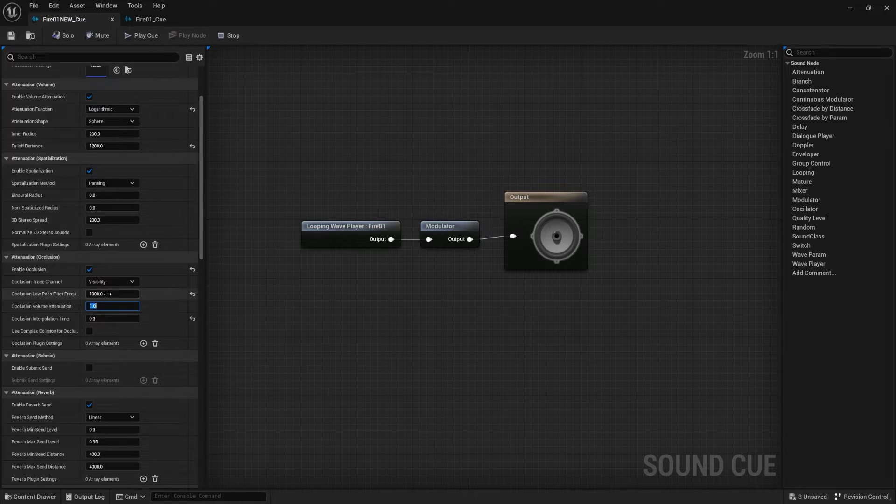
click(99, 295)
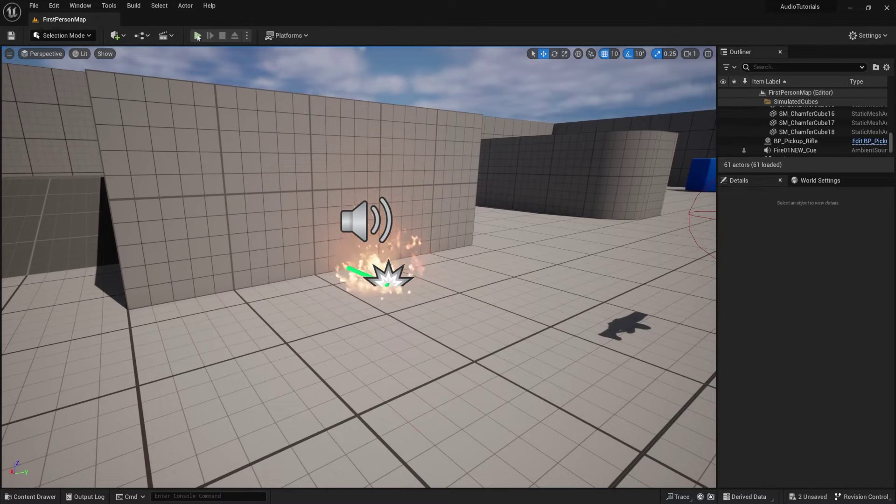
Playtest the level, walking past the fire and behind the wall to check the low-pass occlusion, and end the playtest.
click(198, 36)
key(w)
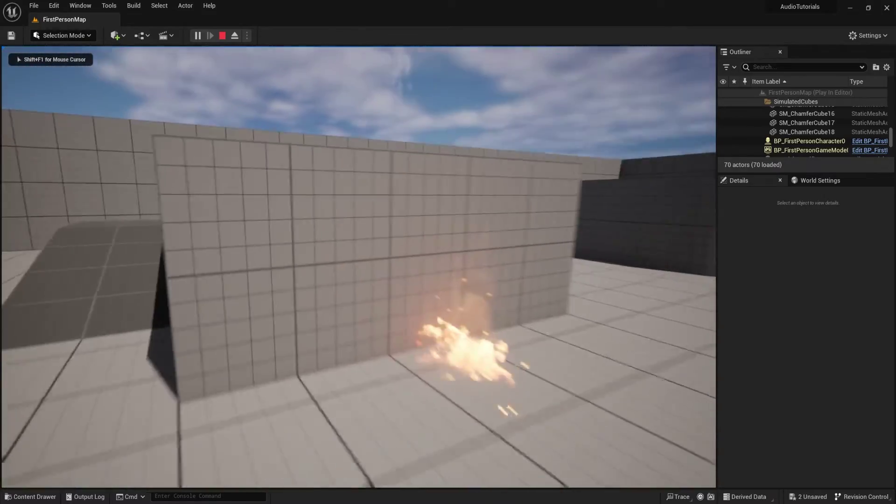
key(w)
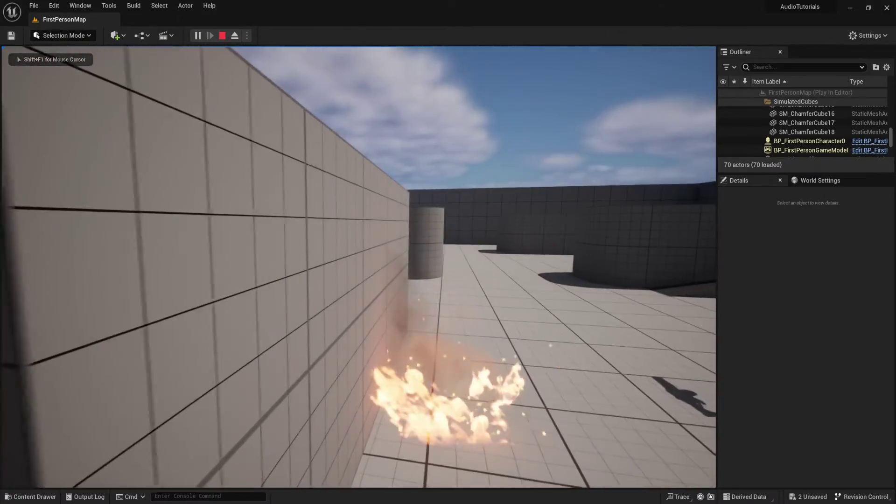
key(w)
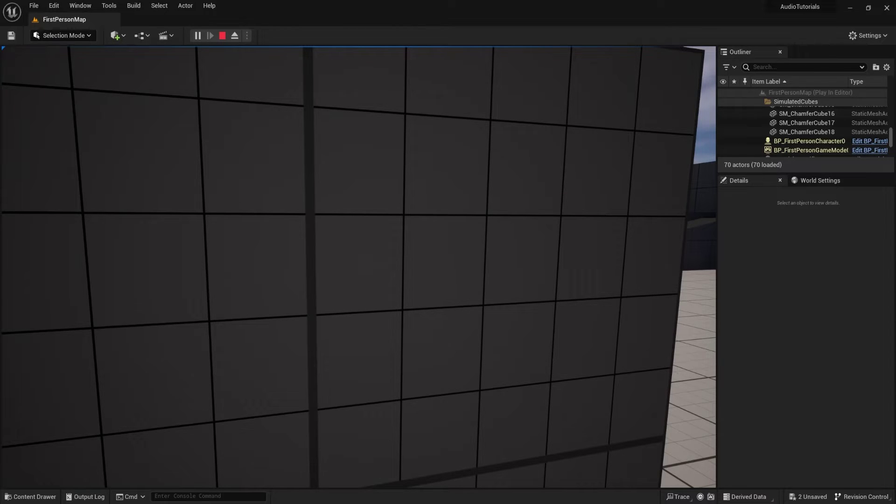
key(d)
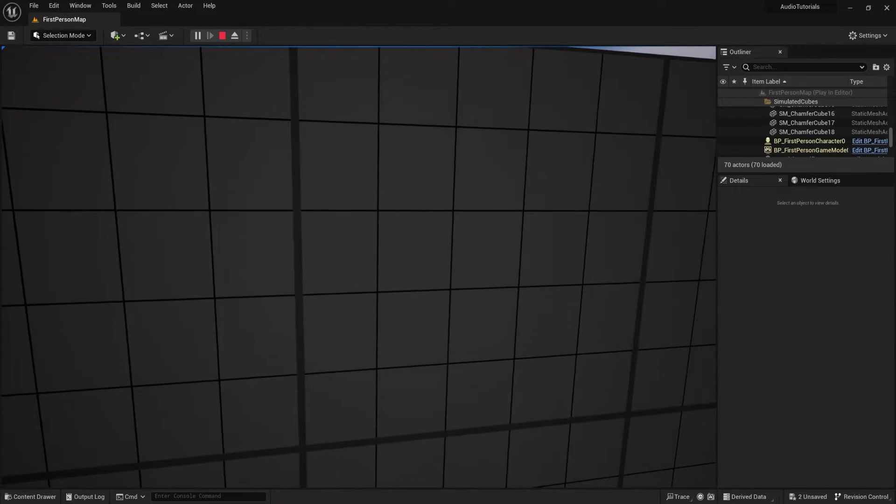
key(Escape)
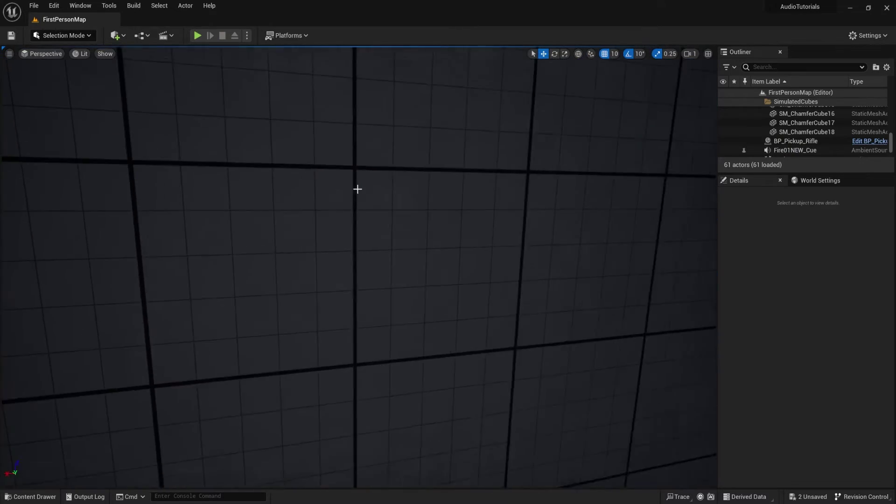
Reopen Fire01NEW_Cue, set its Occlusion Volume Attenuation to 0.6, save it, and return to the level.
right_drag(358, 189, 183, 191)
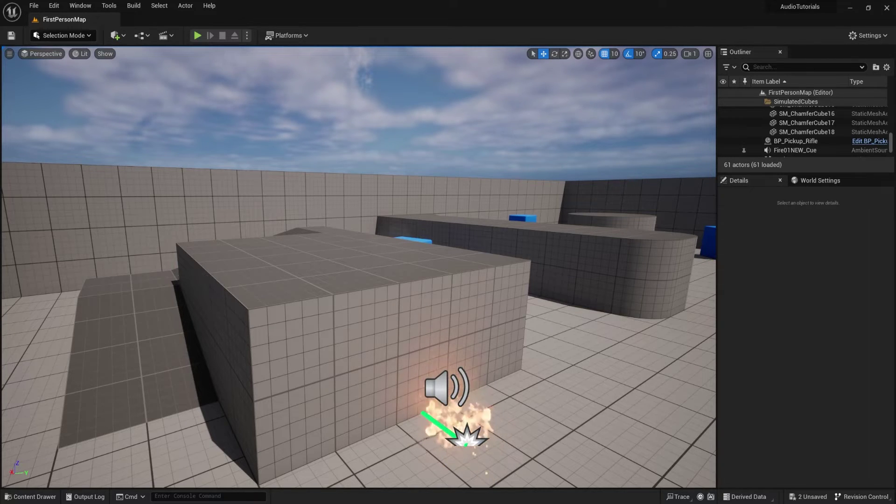
drag(422, 503, 422, 227)
double_click(423, 227)
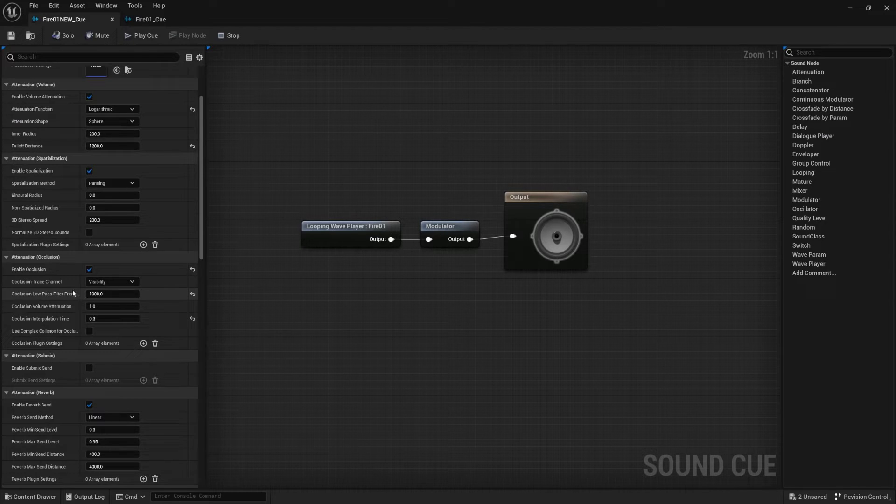
click(116, 294)
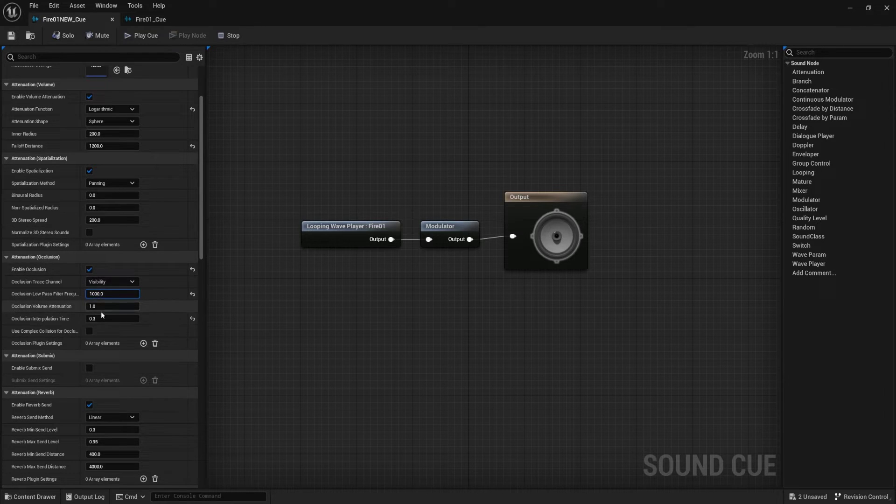
click(95, 304)
click(101, 317)
click(109, 294)
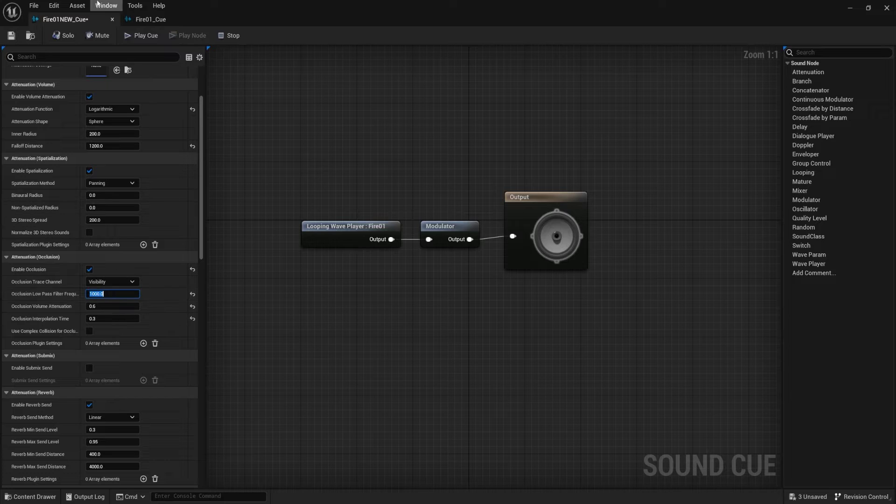
click(11, 35)
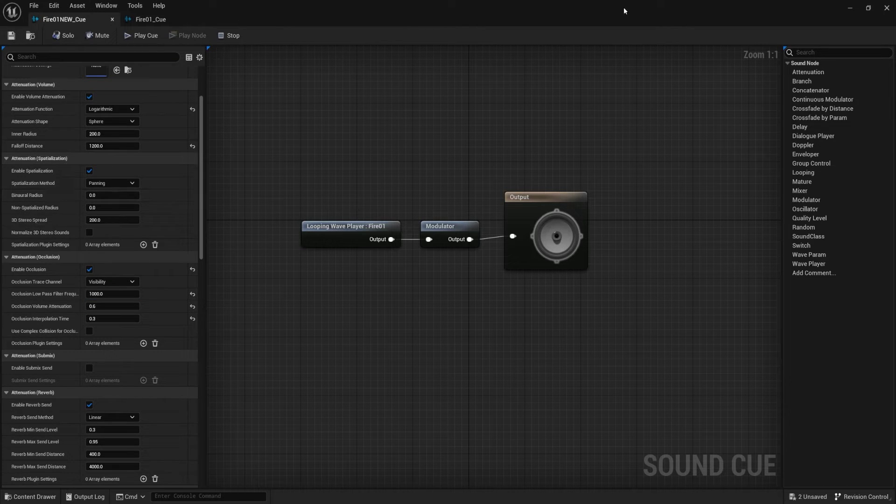
click(851, 8)
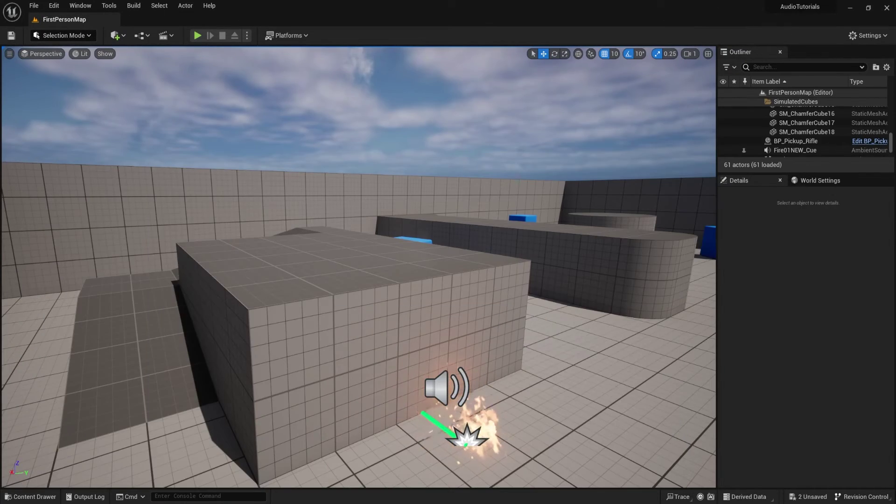
Playtest the level, walking behind the wall and back to the fire to check the combined volume and low-pass occlusion.
key(alt+p)
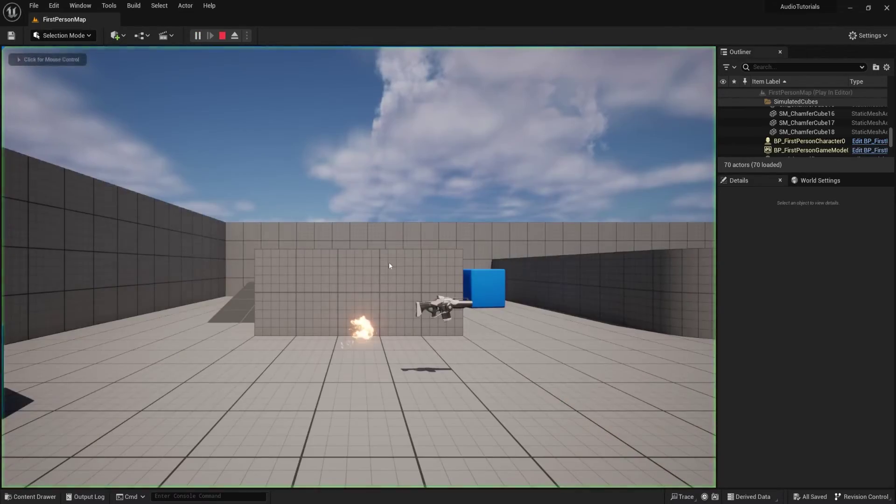
key(w)
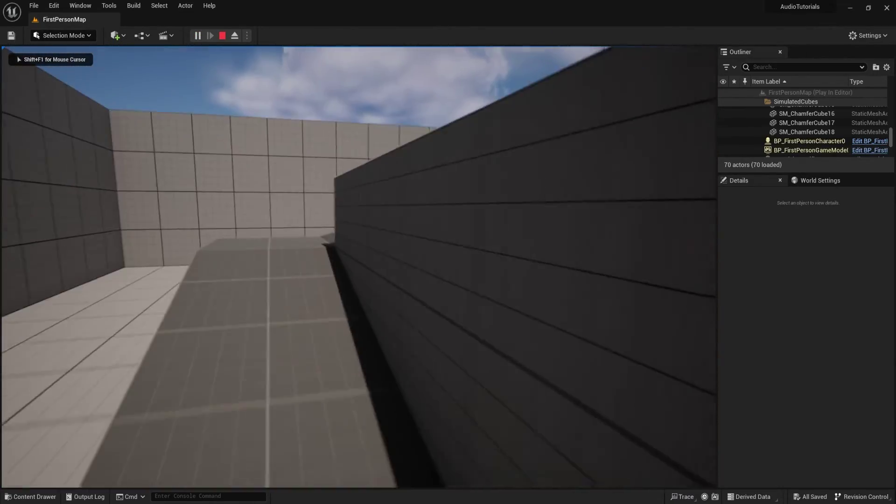
key(w)
key(space)
key(w)
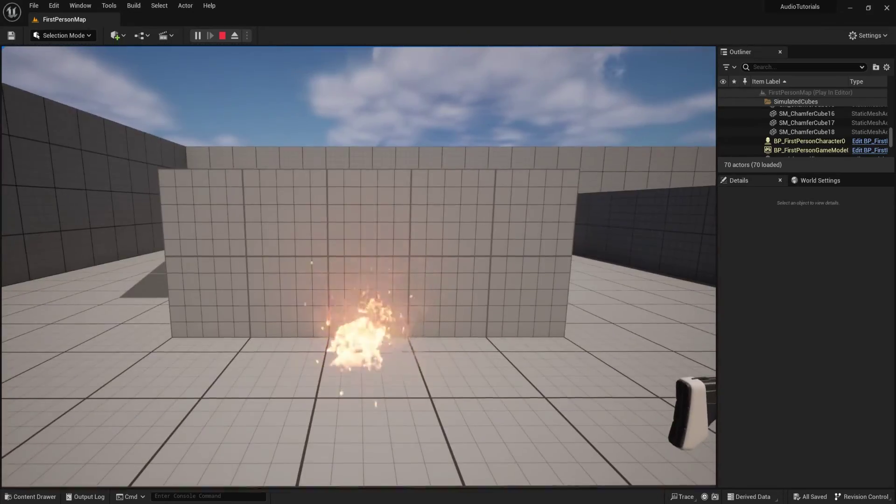
key(Escape)
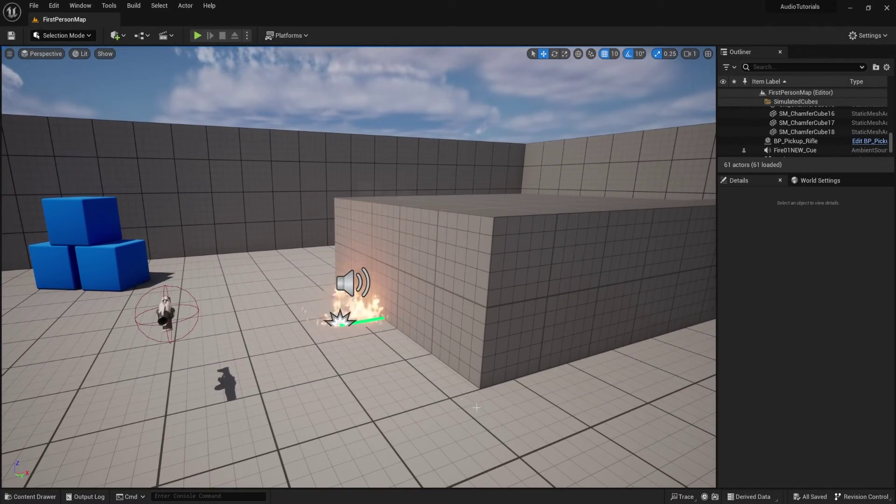
key(a)
right_drag(465, 399, 378, 397)
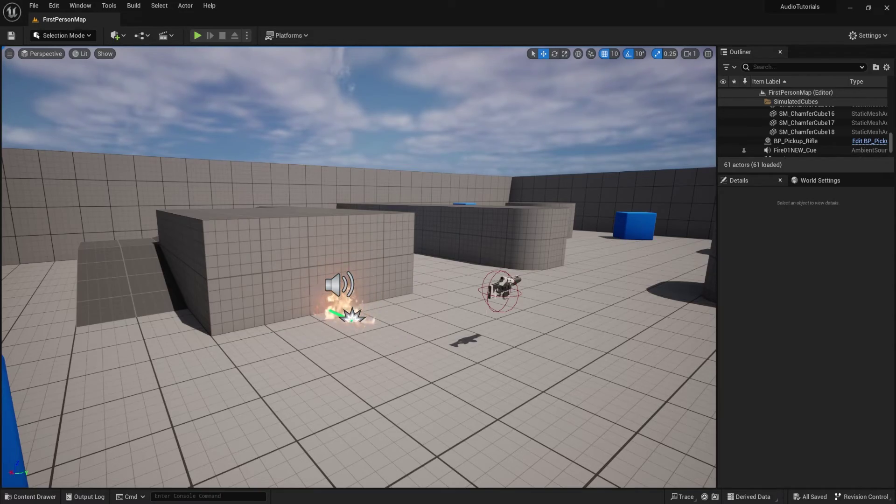
mouse_move(435, 302)
right_down()
mouse_move(267, 304)
mouse_move(462, 304)
mouse_move(383, 304)
mouse_move(435, 311)
mouse_move(436, 319)
right_up()
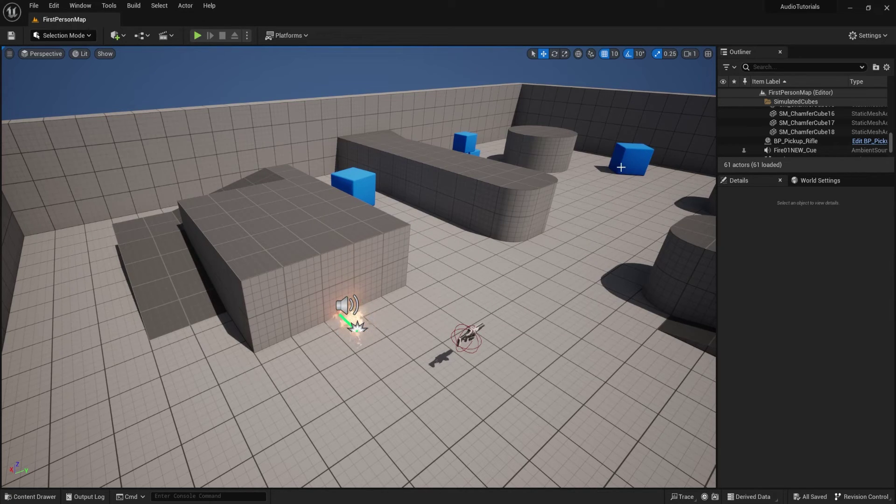
right_drag(449, 284, 338, 400)
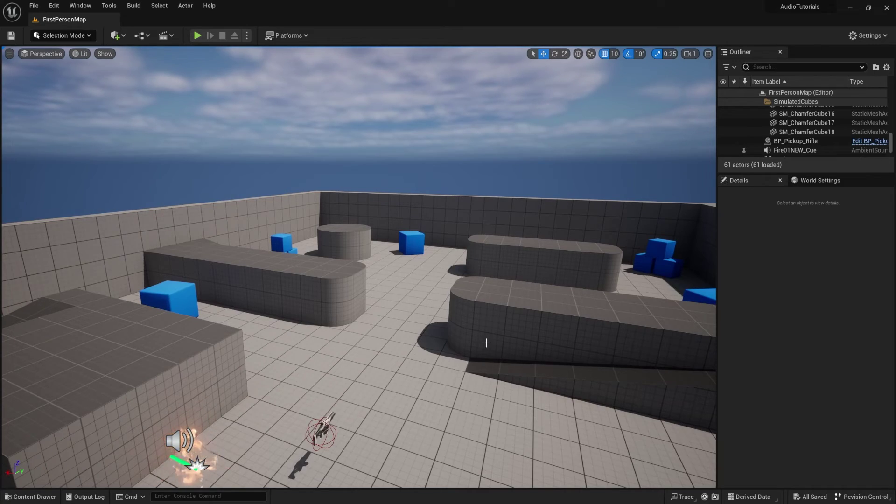
key(d)
right_drag(475, 420, 372, 400)
right_drag(621, 398, 507, 398)
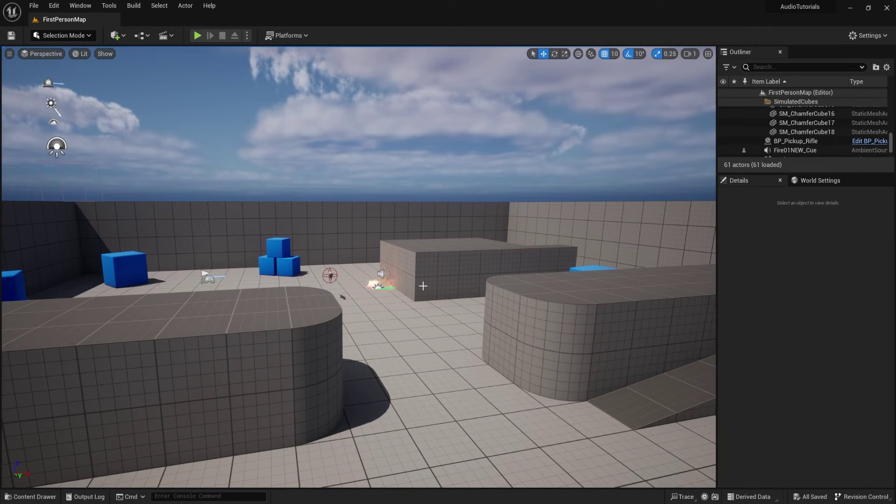
right_drag(423, 285, 382, 280)
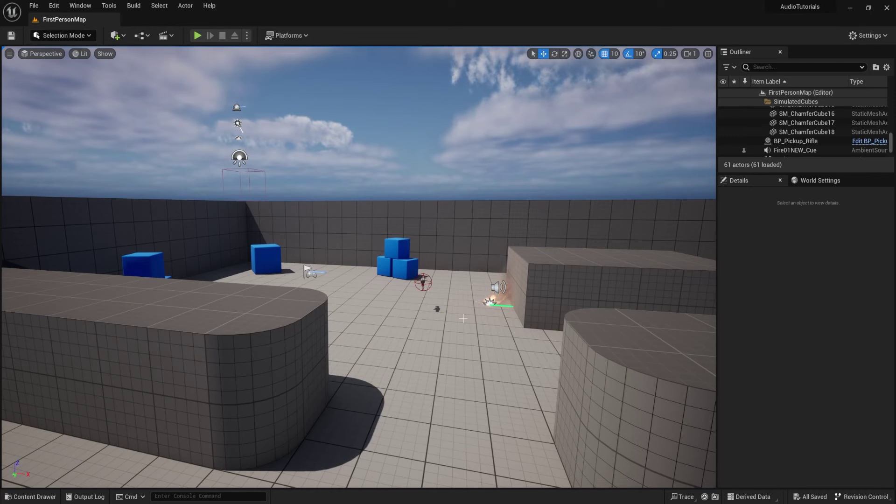
right_drag(463, 318, 520, 302)
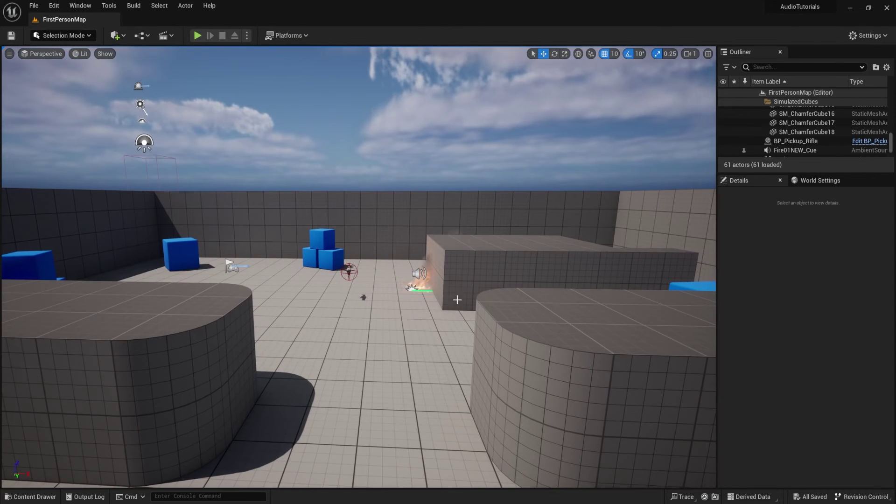
right_drag(340, 310, 422, 297)
key(w)
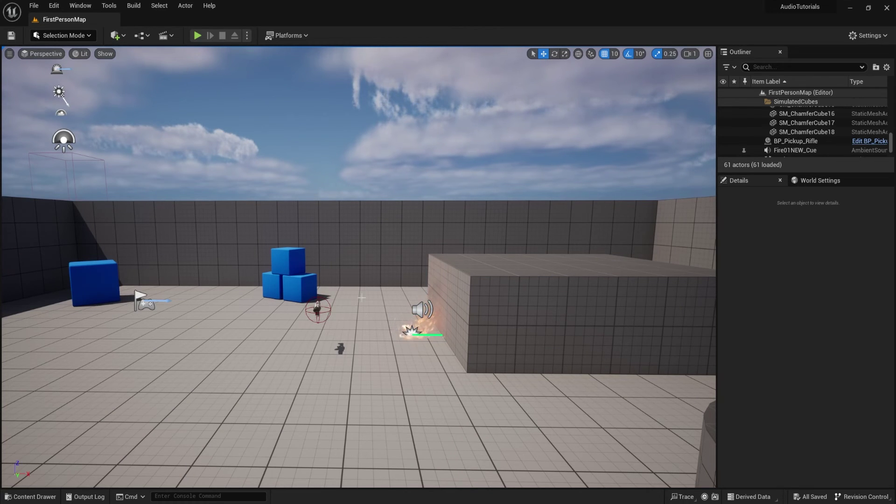
Select the Fire01NEW_Cue ambient sound beside the fire and view its attenuation range from a wider angle over the level.
right_drag(484, 234, 637, 236)
key(a)
click(334, 317)
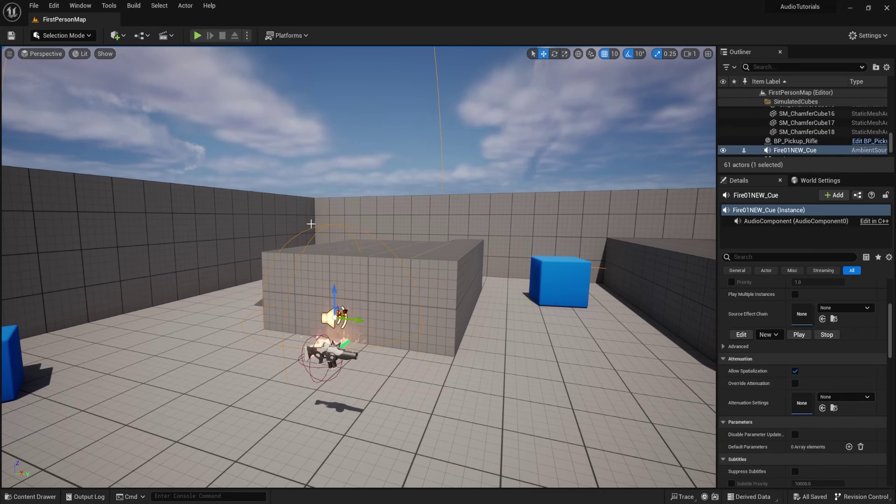
key(s)
right_drag(500, 328, 609, 355)
key(a)
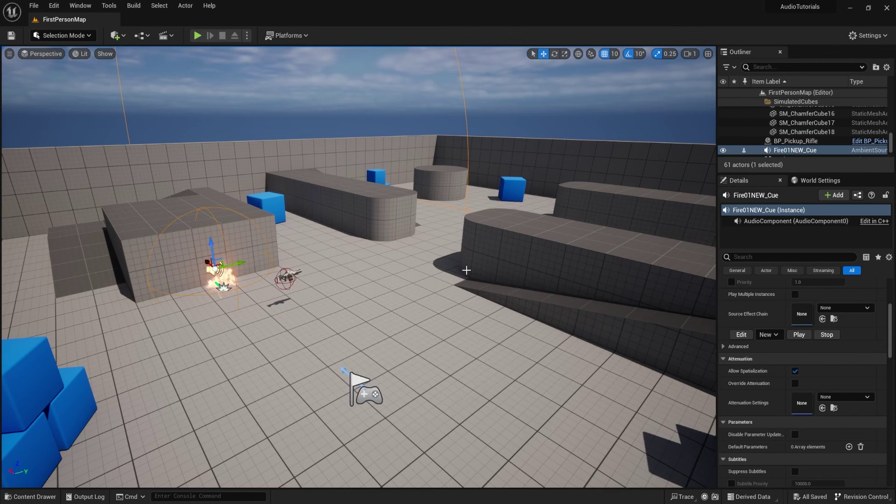
alt+drag(496, 281, 424, 181)
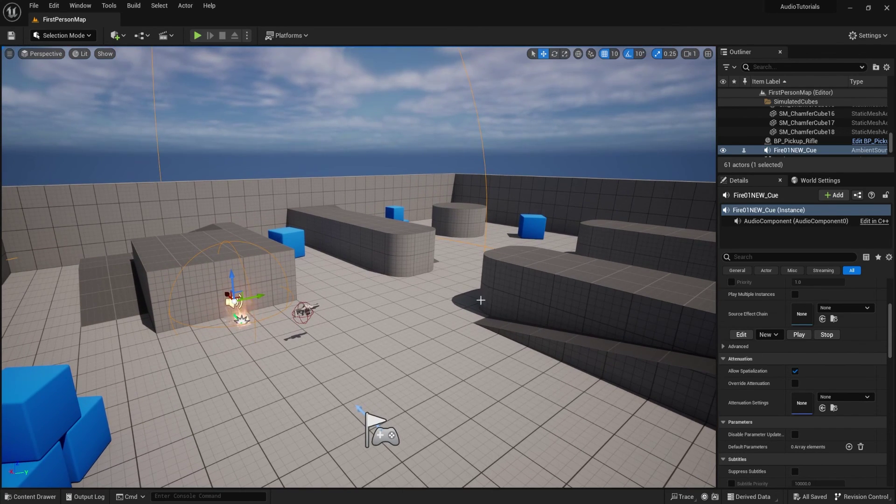
right_drag(486, 310, 400, 316)
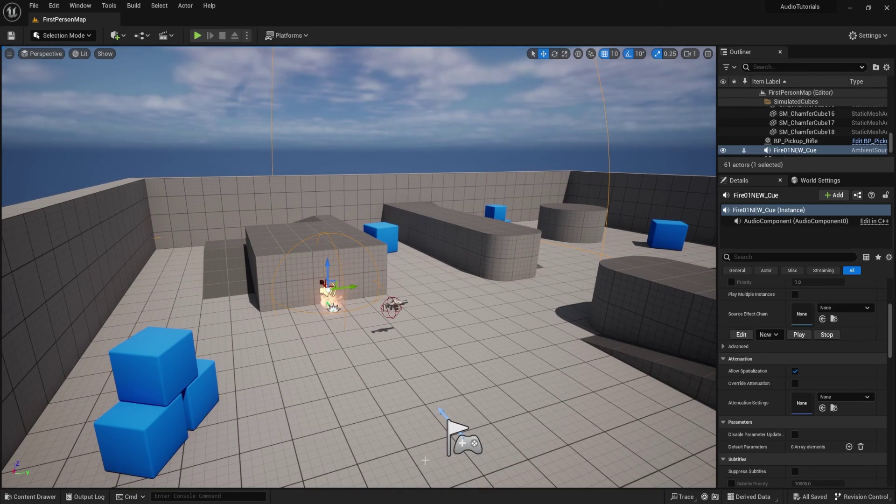
alt+drag(526, 290, 603, 350)
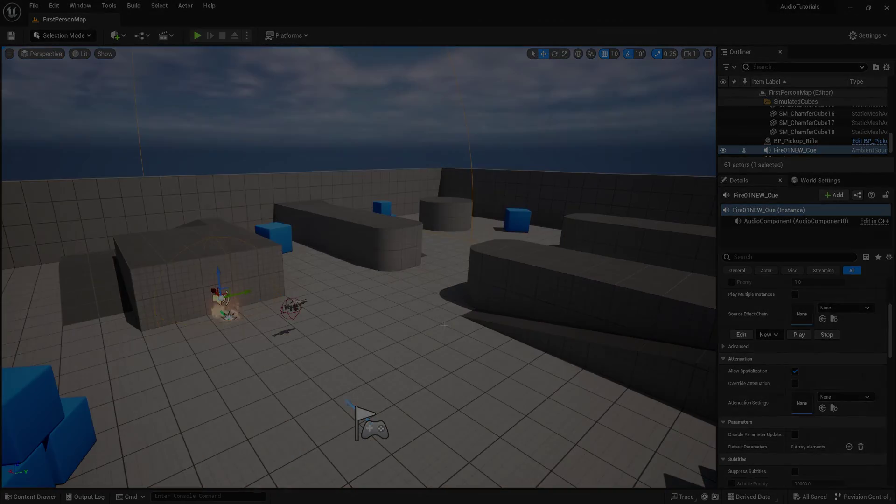